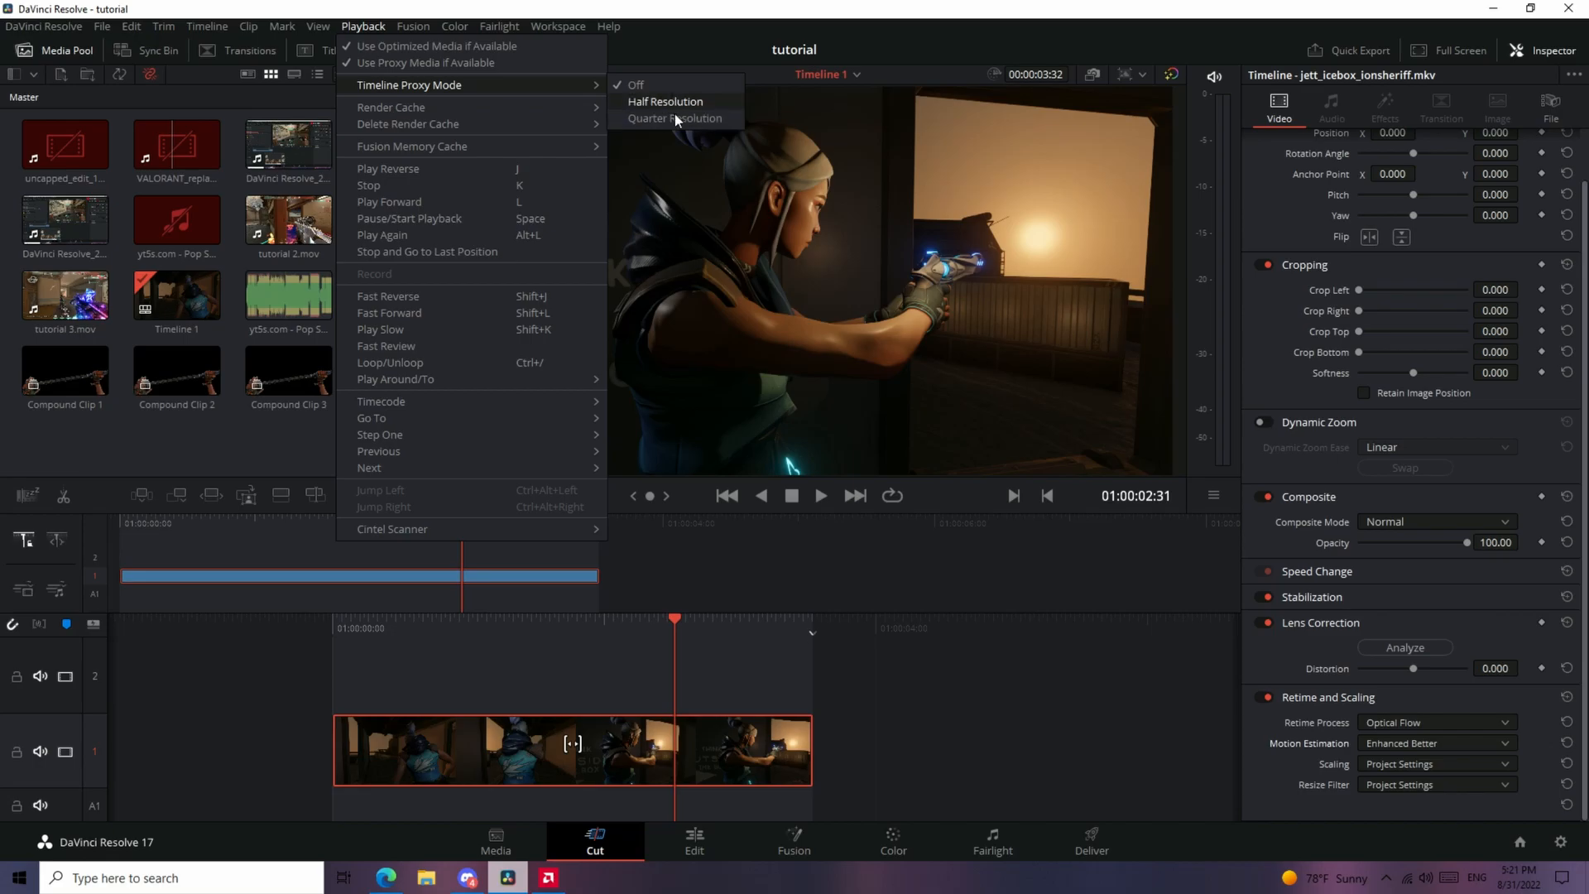
# Set the Timeline Proxy Mode to Quarter Resolution and play the clip to test playback
pyautogui.click(682, 119)
pyautogui.moveTo(739, 620); pyautogui.dragTo(993, 663)
pyautogui.click(718, 728)
pyautogui.press('space')
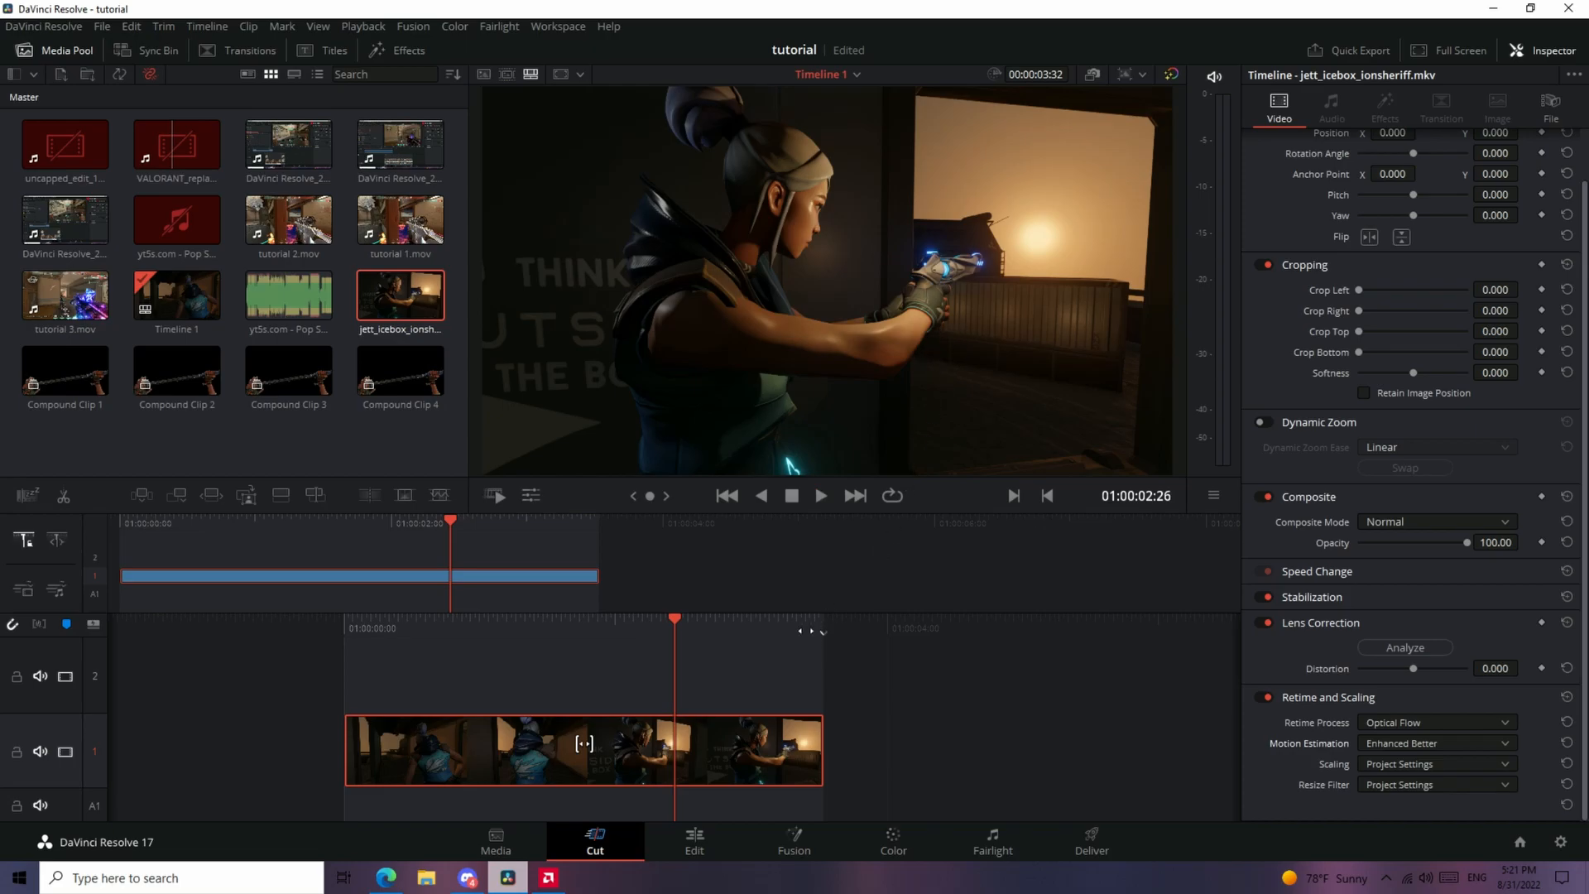
pyautogui.click(365, 27)
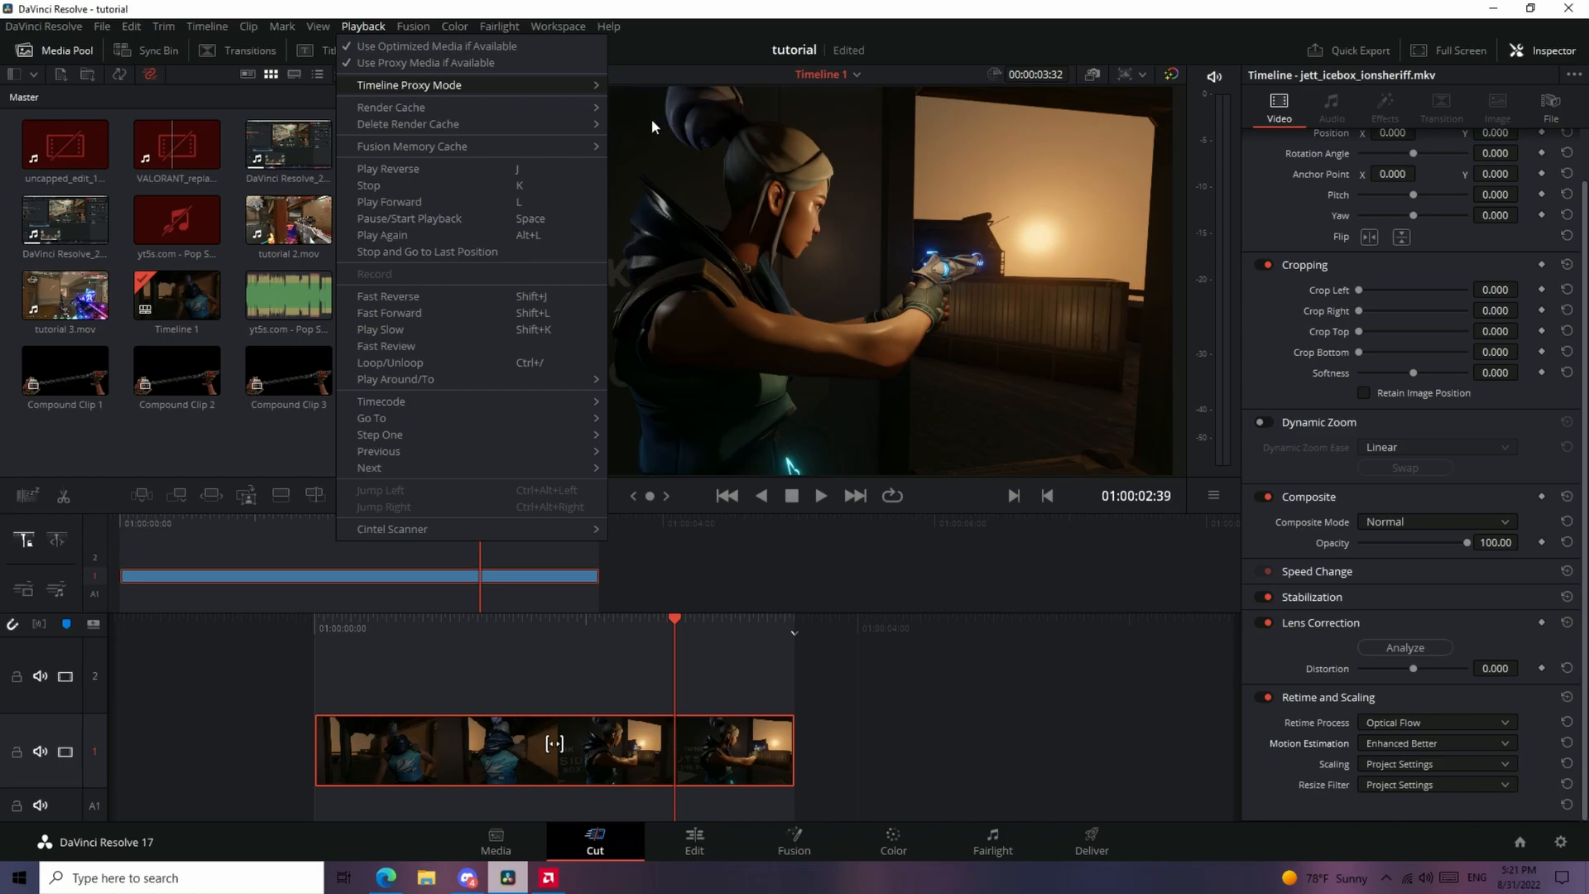
pyautogui.click(691, 396)
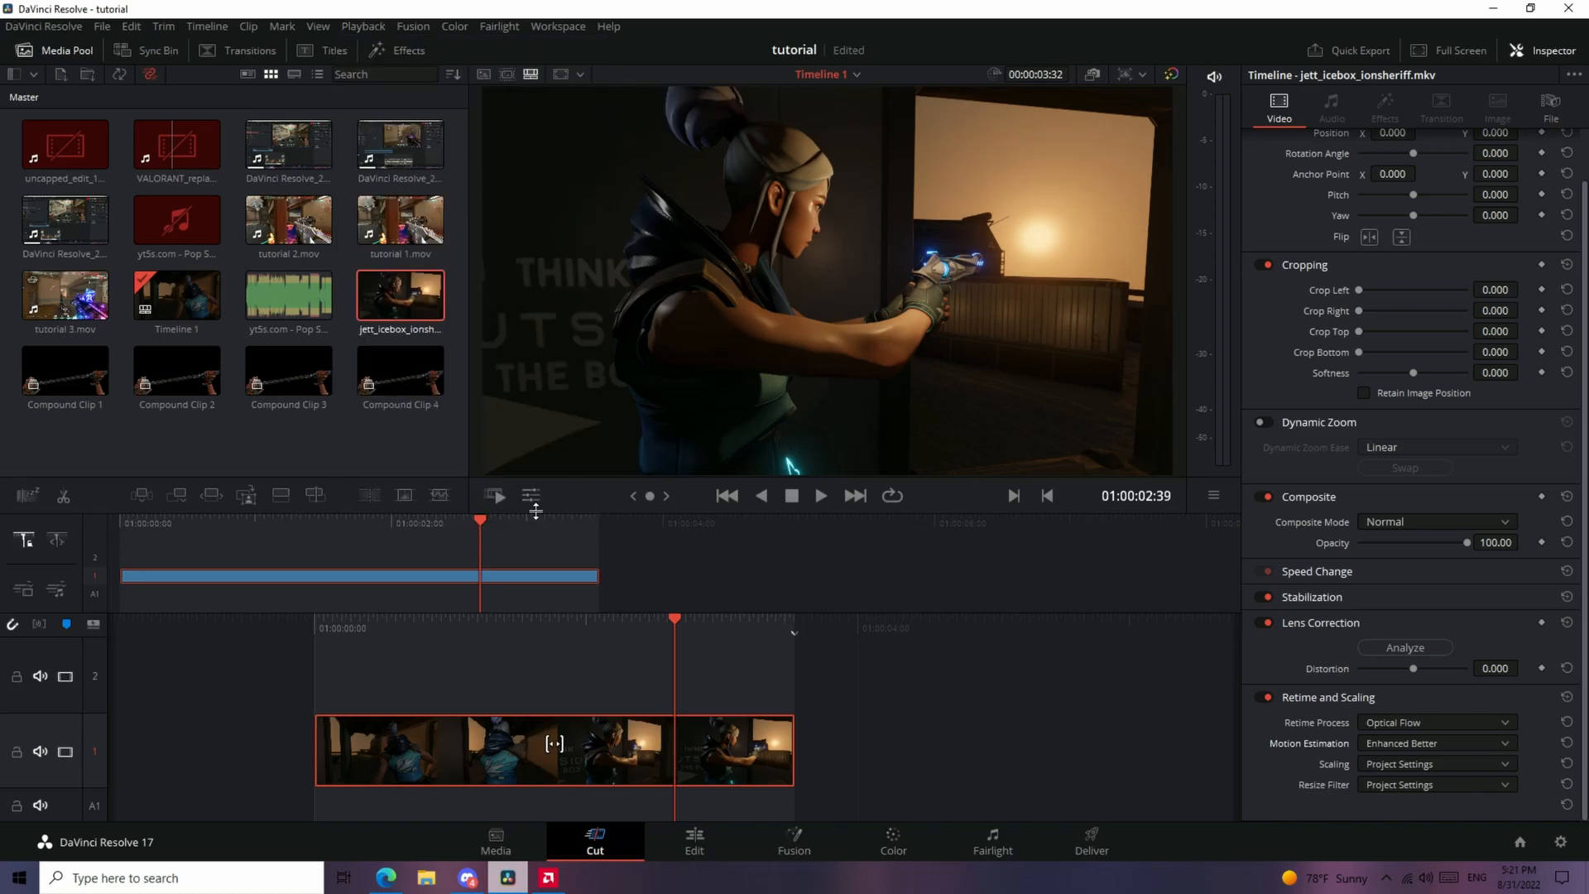
# Add an Adjustment Clip on video track 2 above the footage and trim it to the footage's full length
pyautogui.click(386, 50)
pyautogui.moveTo(157, 131); pyautogui.dragTo(320, 653)
pyautogui.moveTo(990, 672); pyautogui.dragTo(793, 671)
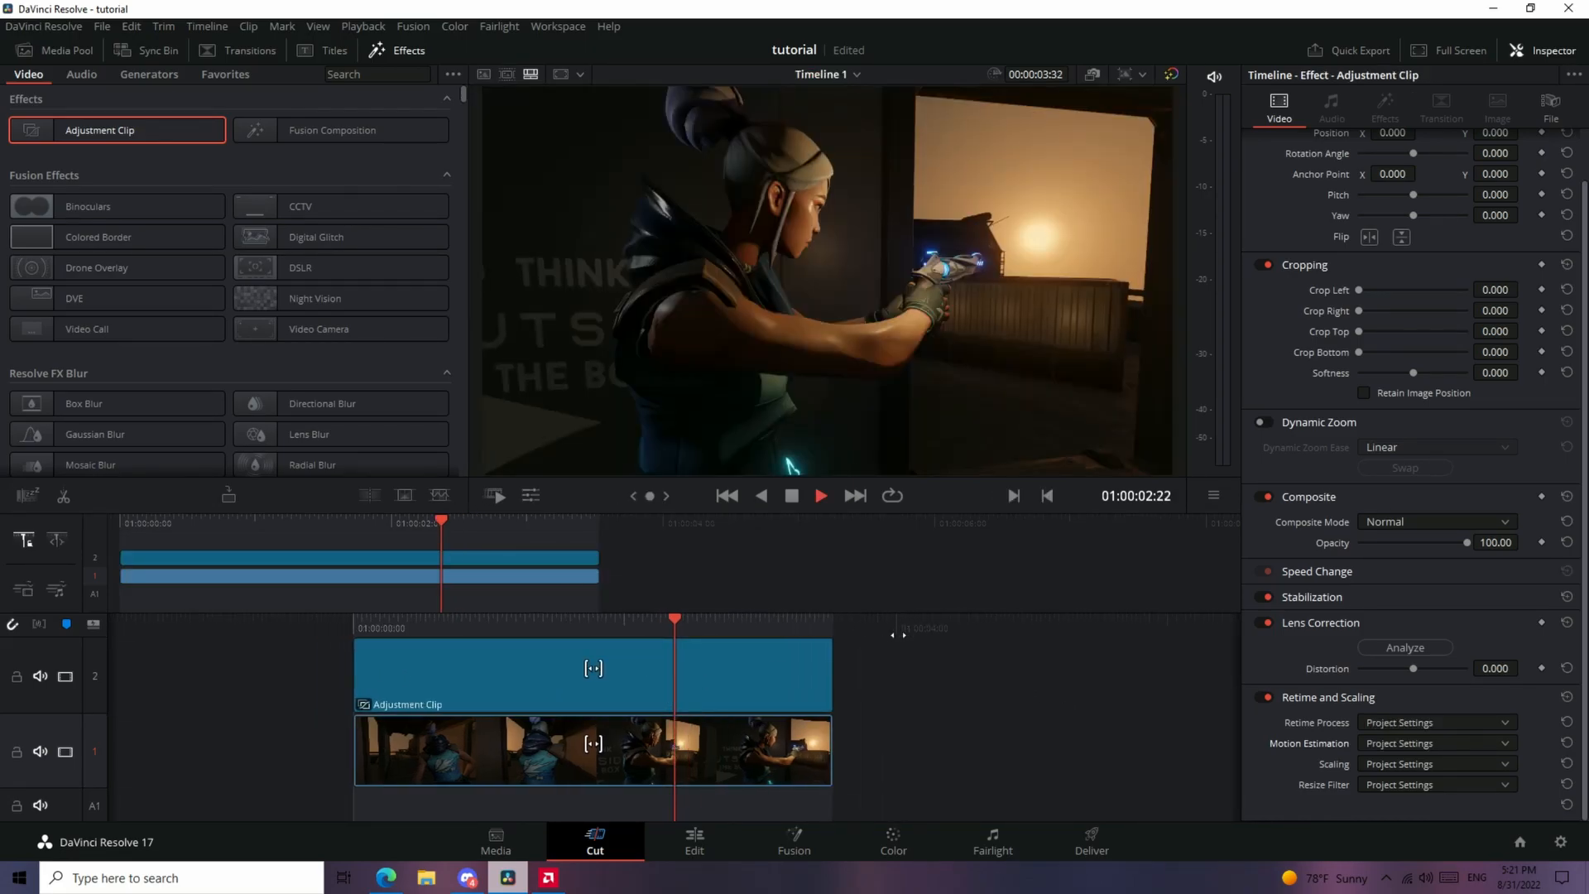
pyautogui.press('space')
# Open the adjustment clip on the Color page and hide the gallery, clip thumbnails and timeline
pyautogui.click(742, 694)
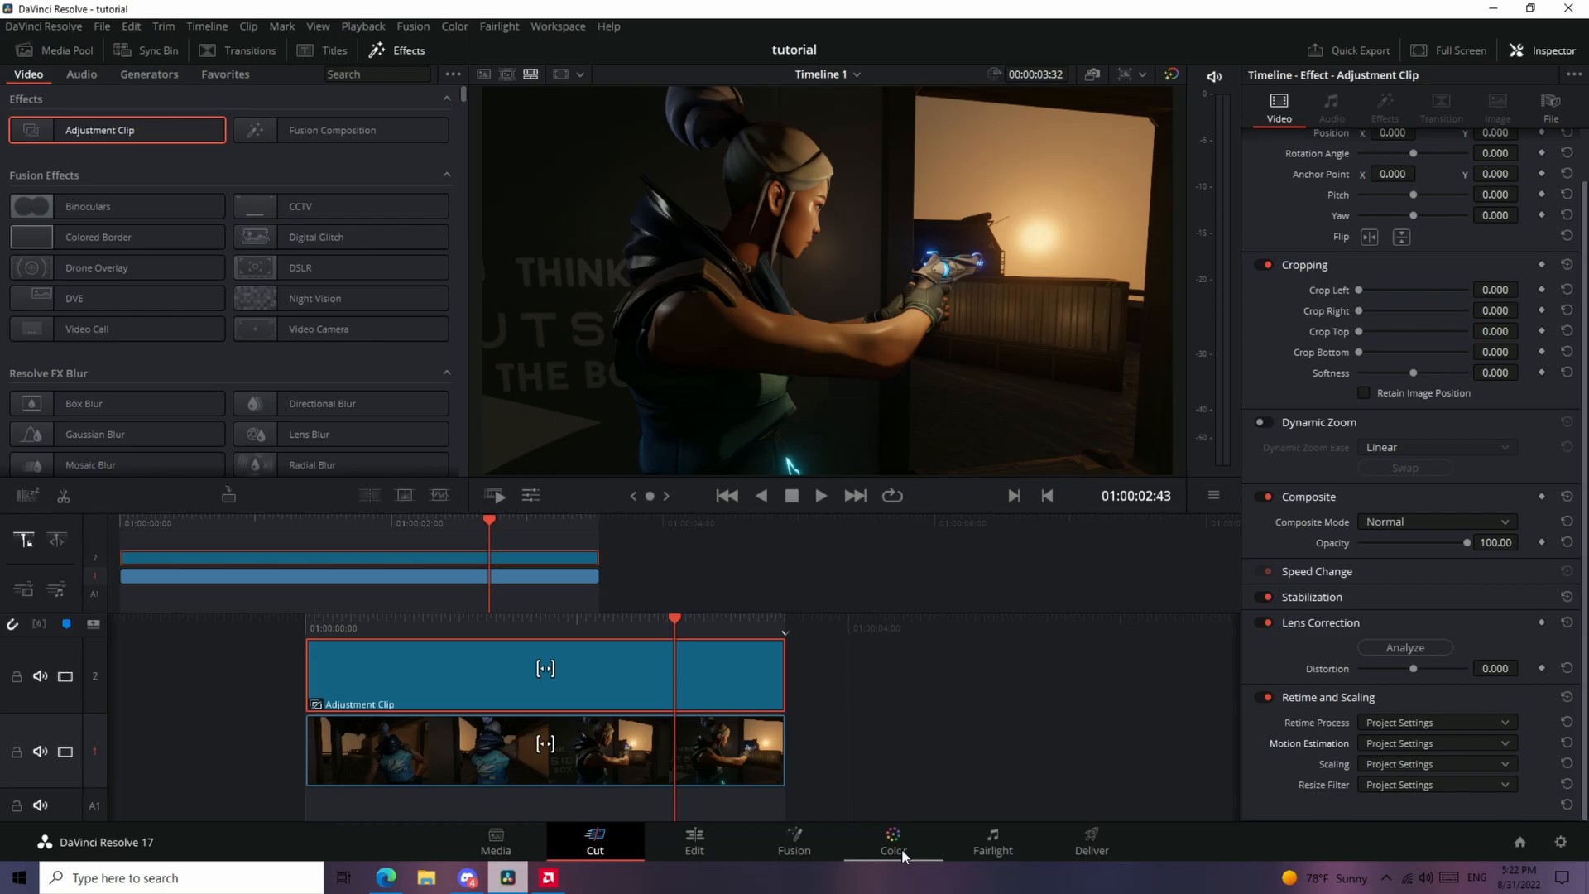
pyautogui.click(902, 849)
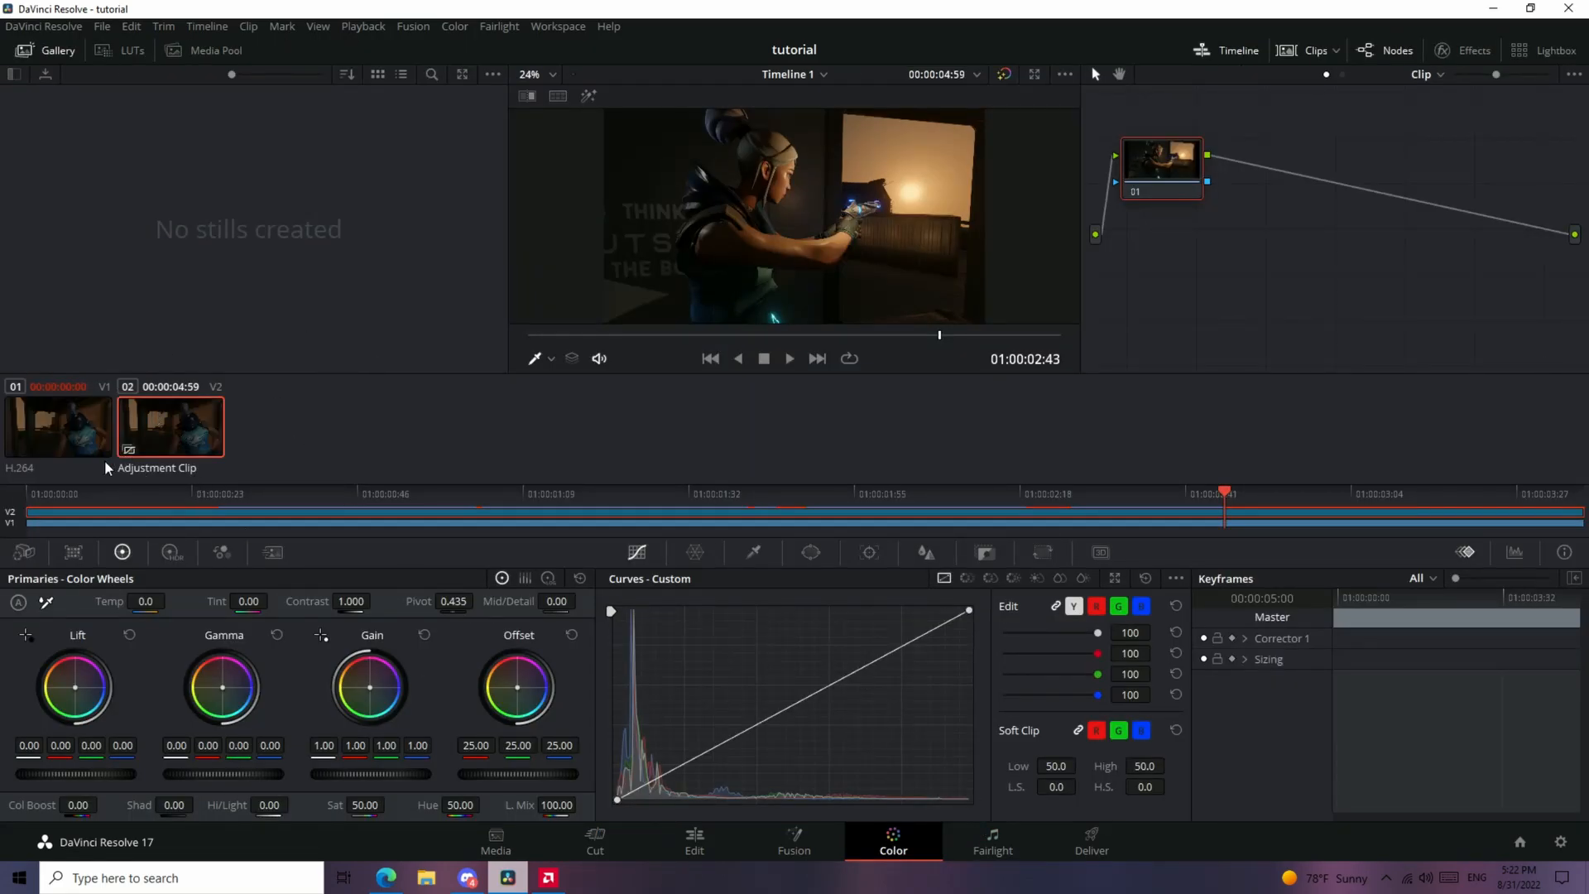
pyautogui.click(34, 56)
pyautogui.click(1306, 49)
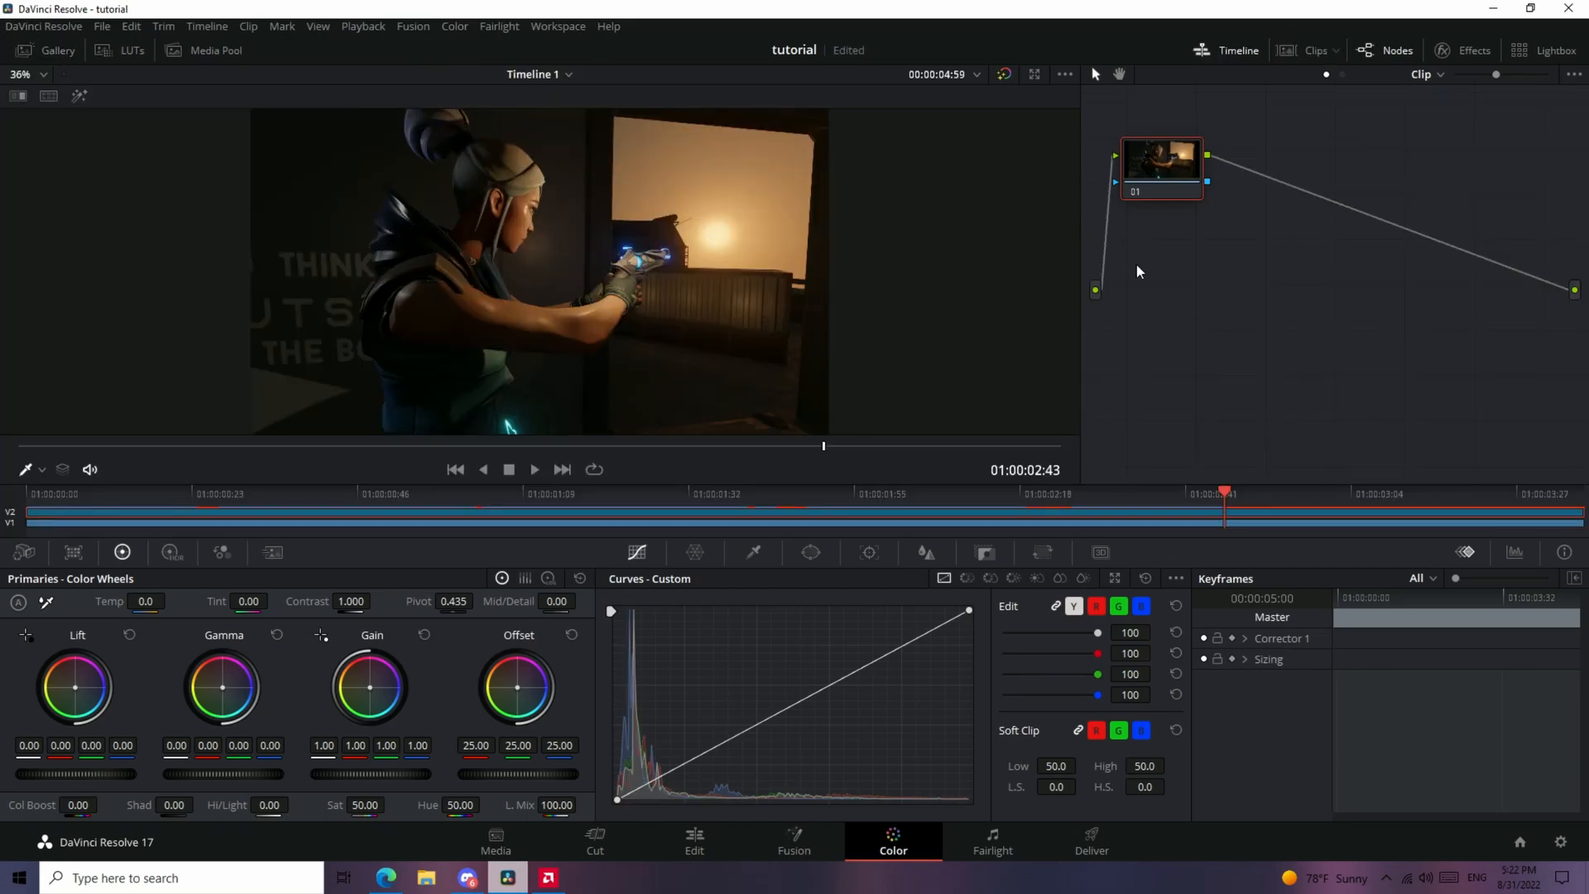
pyautogui.click(1245, 48)
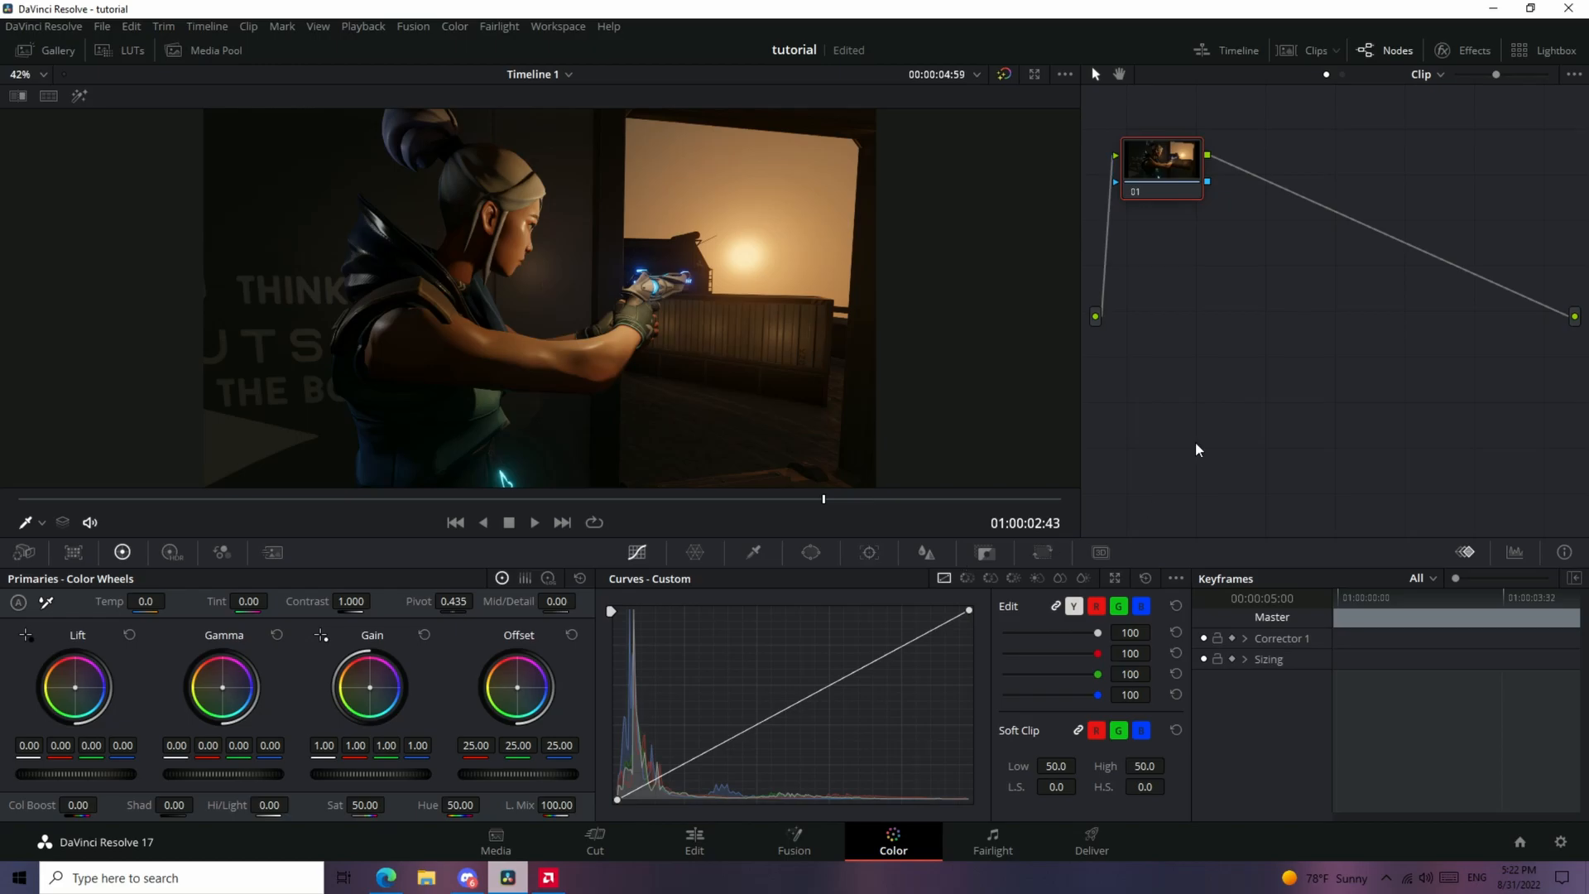
# Add a serial node after node 01 in the node graph
pyautogui.rightClick(1173, 176)
pyautogui.moveTo(1273, 255)
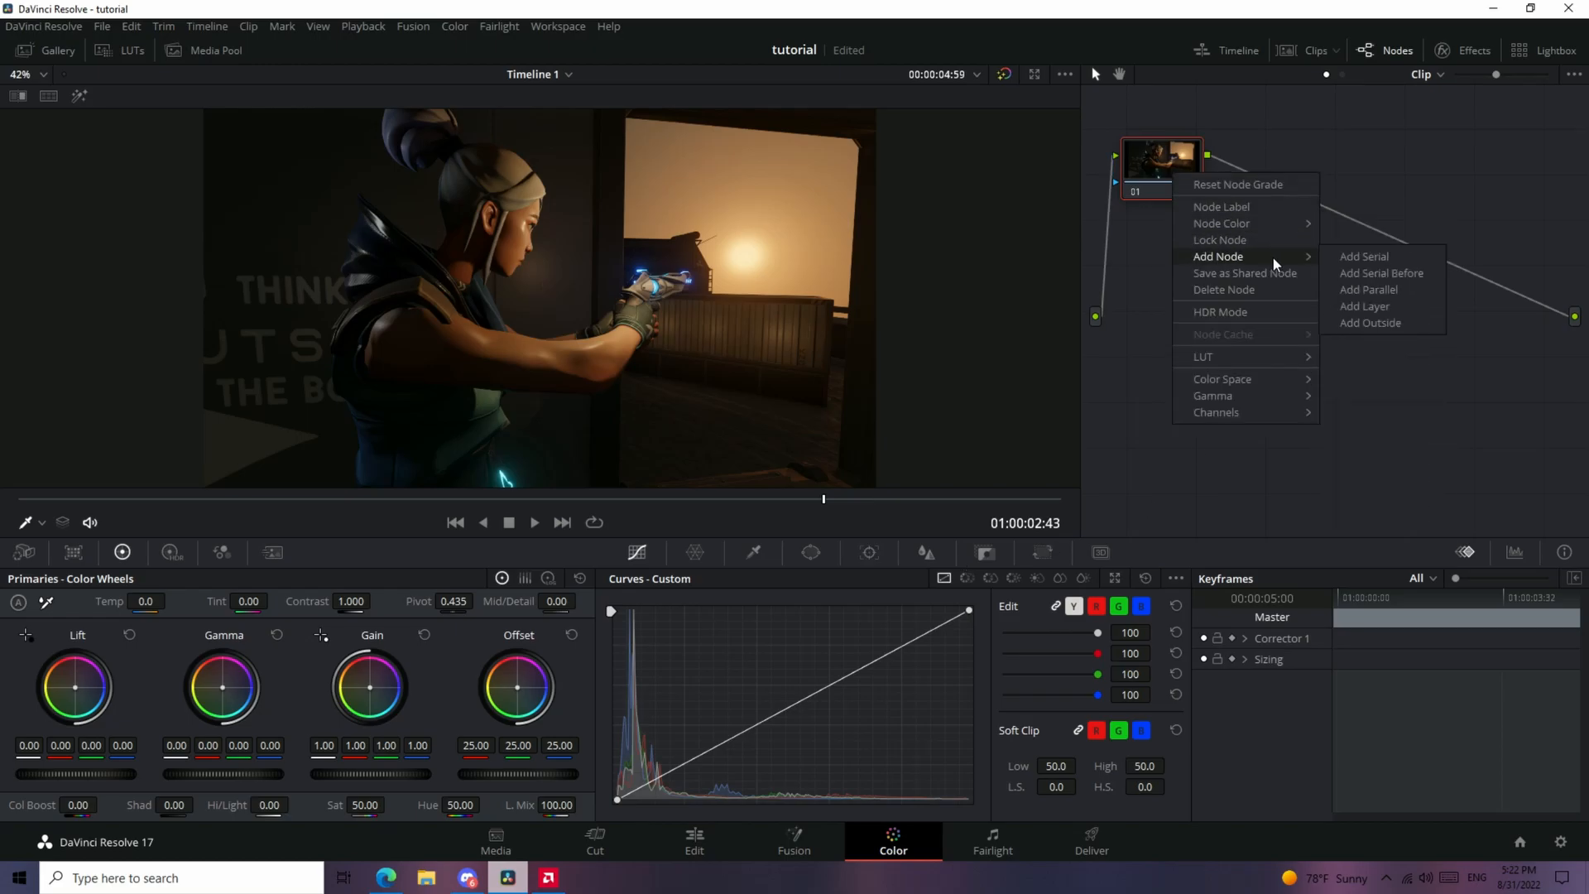
pyautogui.click(1363, 256)
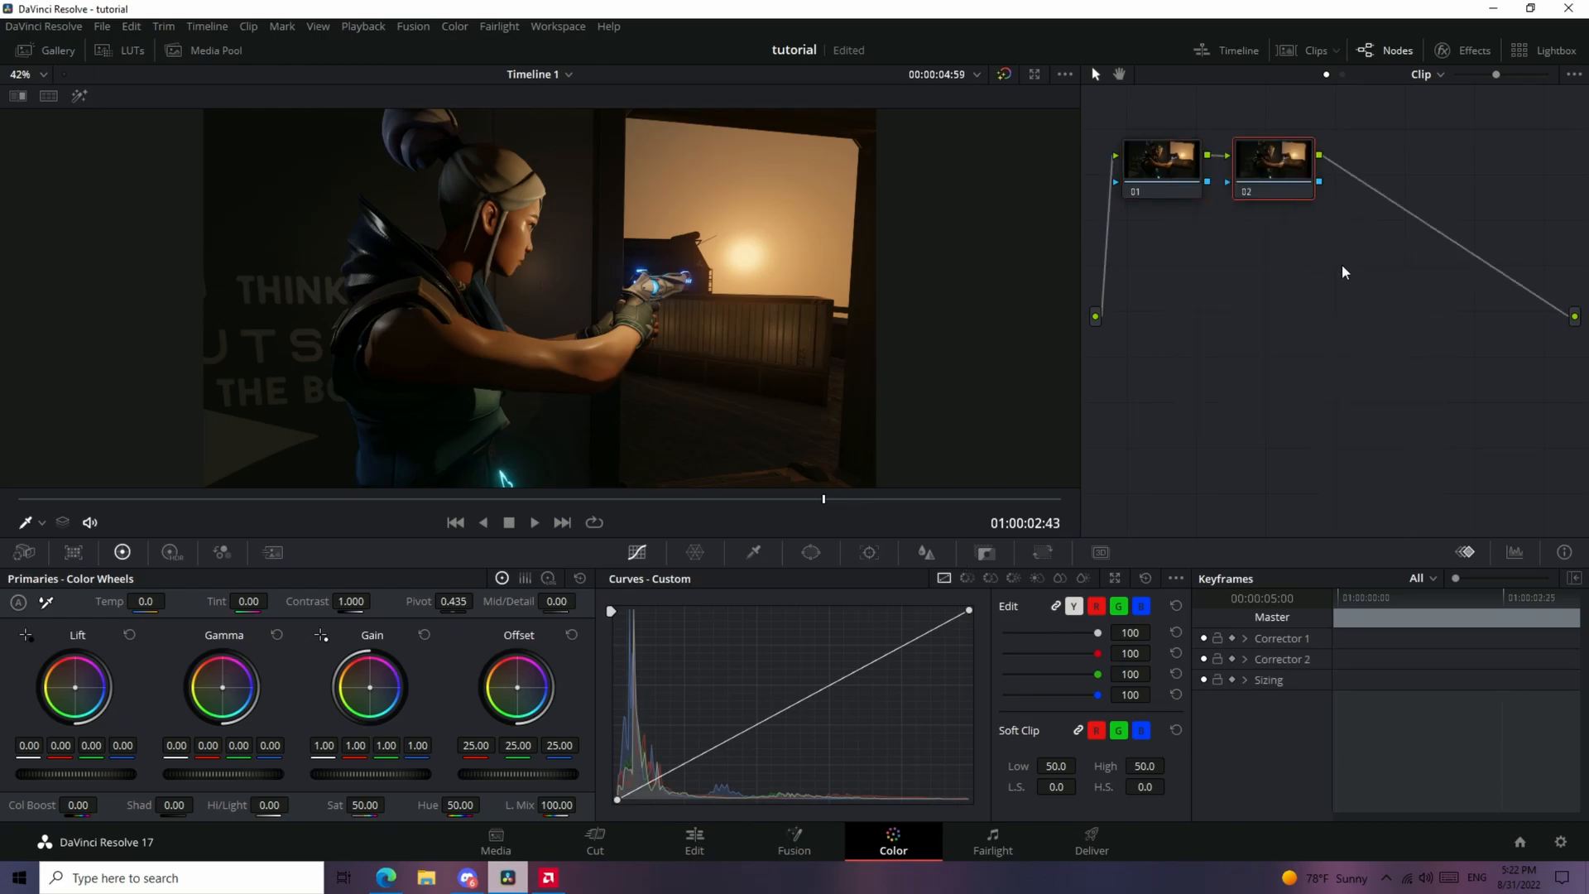
# Label node 01 "Contrast"
pyautogui.click(1180, 162)
pyautogui.rightClick(1176, 168)
pyautogui.click(1209, 200)
pyautogui.write('Contrast')
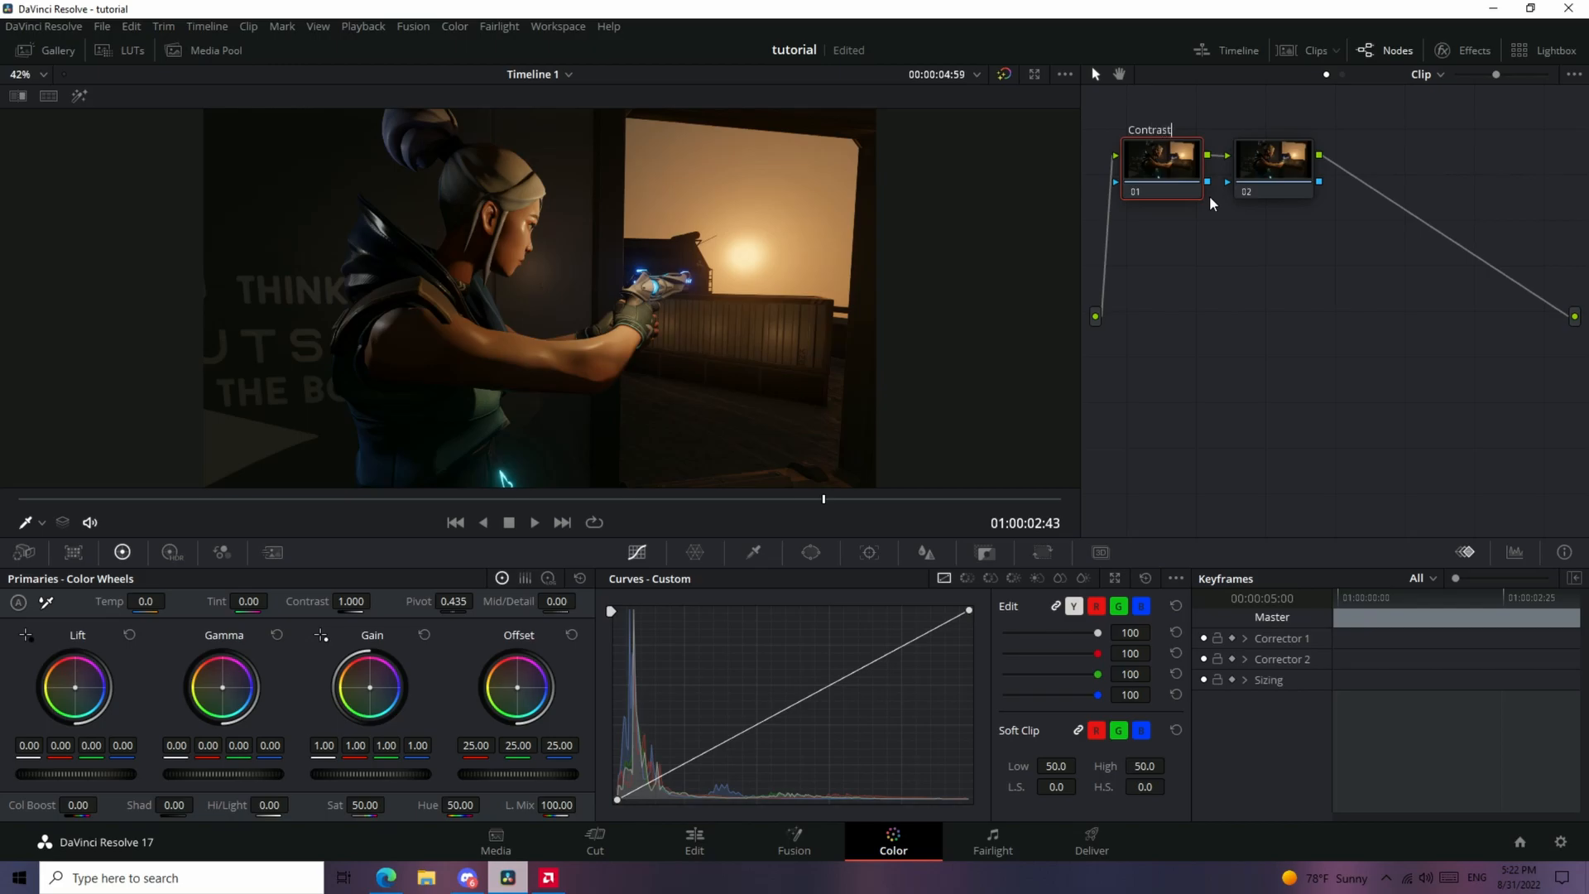
pyautogui.press('Return')
# Label node 02 "Color Grade"
pyautogui.rightClick(1262, 163)
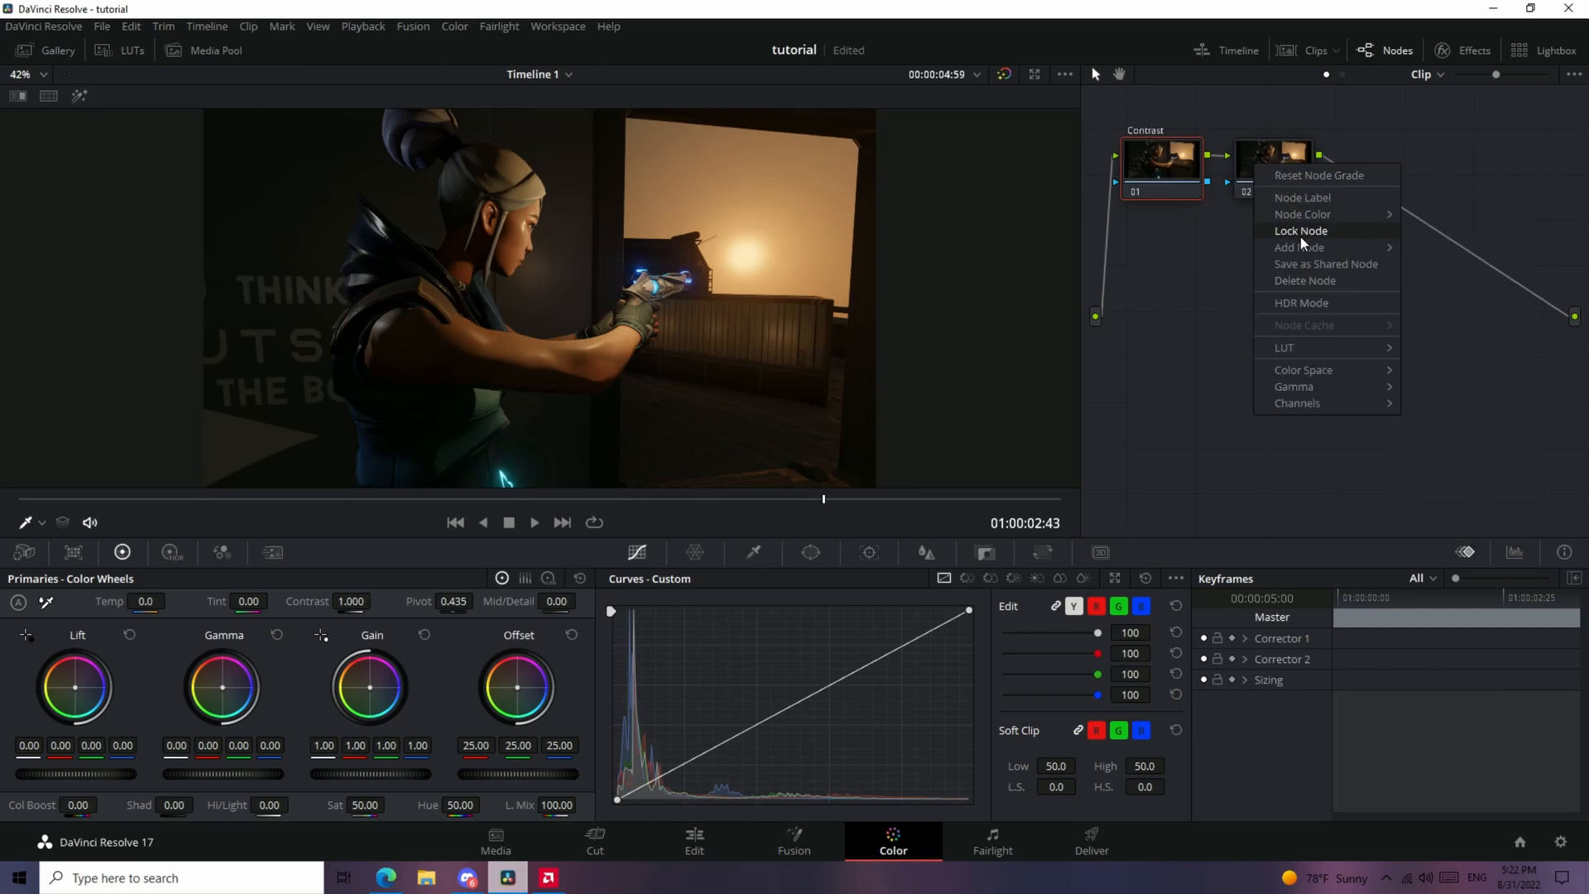
pyautogui.click(1322, 154)
pyautogui.rightClick(1295, 146)
pyautogui.moveTo(1369, 196)
pyautogui.click(1408, 179)
pyautogui.write('C')
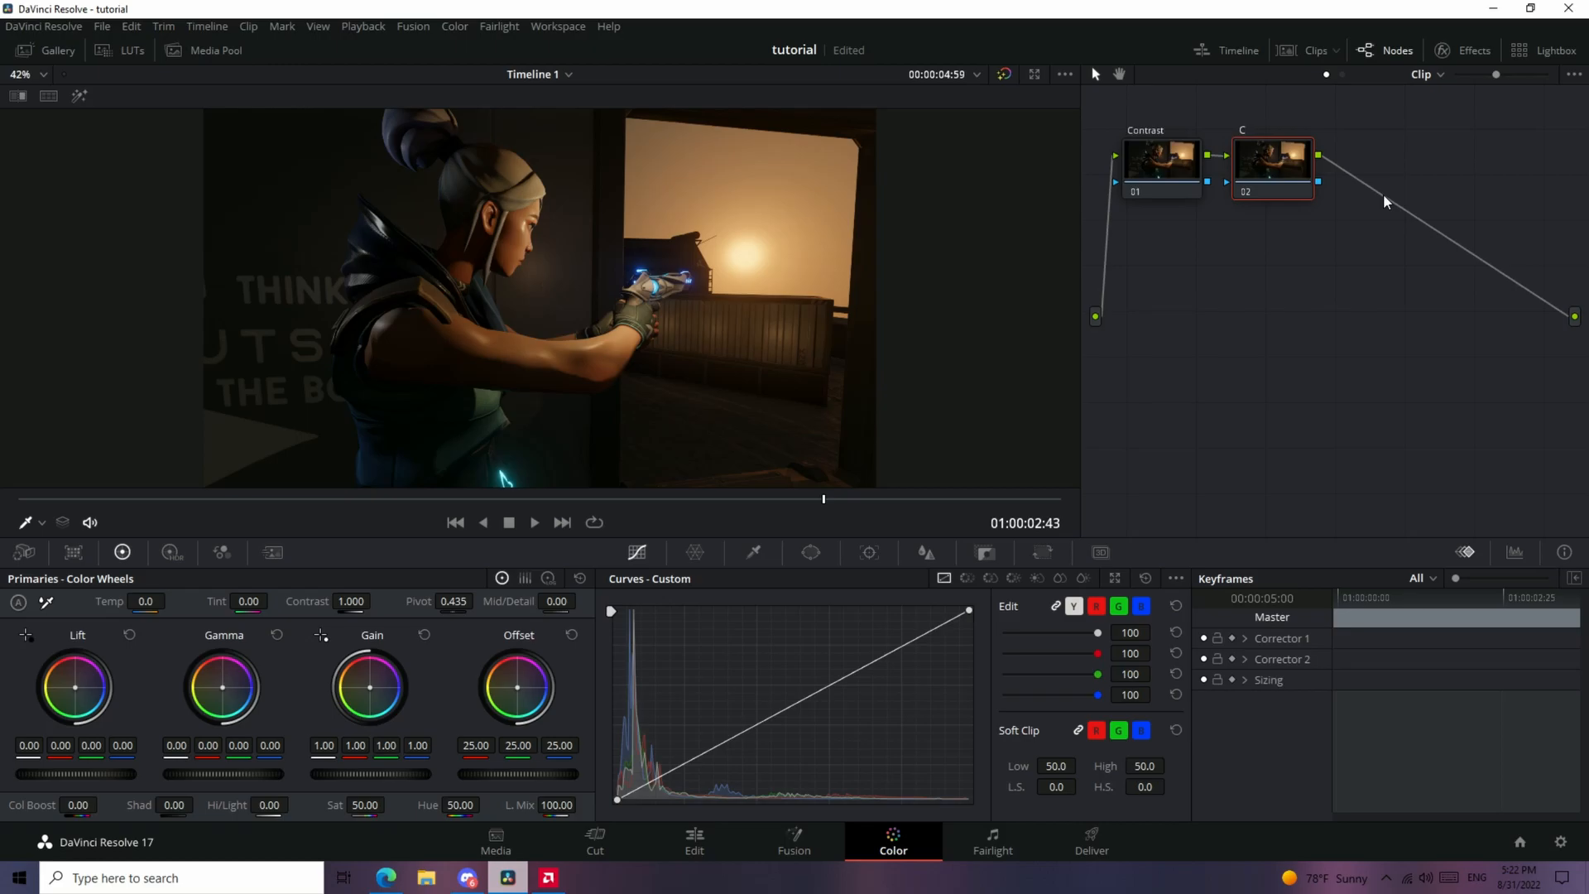
pyautogui.write('olor Grade')
pyautogui.press('Return')
# Select the Contrast node, switching both it and the Color Grade node off and on to show how bypassing works
pyautogui.click(1160, 166)
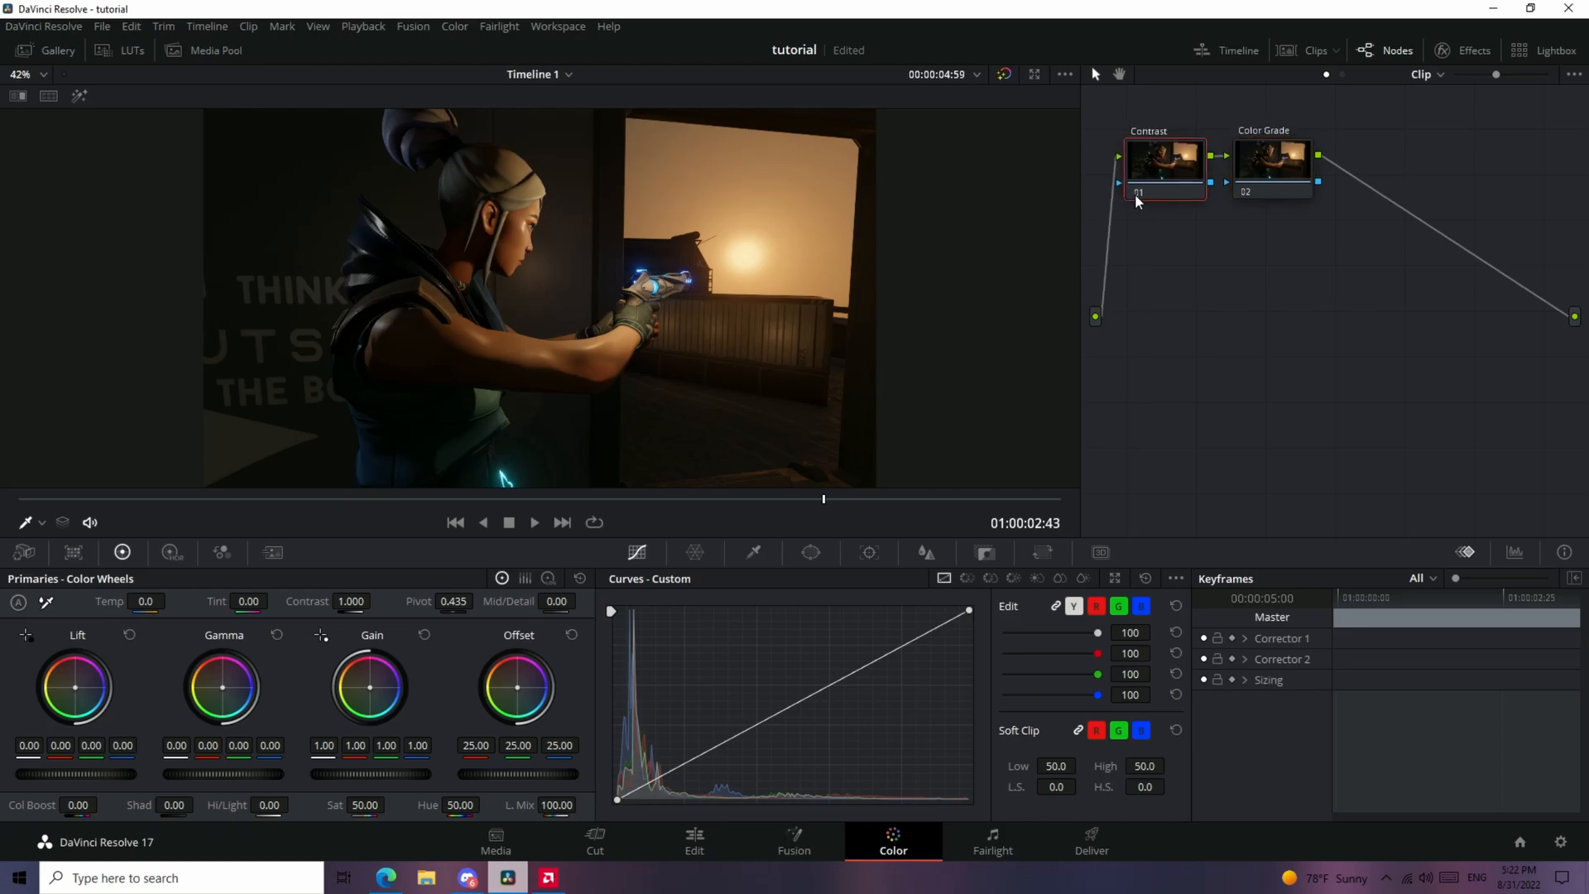
pyautogui.click(1135, 195)
pyautogui.click(1135, 195)
pyautogui.click(1243, 187)
pyautogui.click(1244, 187)
# On the frame at 01:00:02:35, shape the Contrast node's custom curve into a three-point S-curve with darker shadows and brighter highlights
pyautogui.moveTo(571, 511); pyautogui.dragTo(782, 465)
pyautogui.moveTo(916, 637); pyautogui.dragTo(897, 619)
pyautogui.moveTo(674, 754)
pyautogui.mouseDown()
pyautogui.moveTo(709, 762)
pyautogui.moveTo(683, 762)
pyautogui.mouseUp()
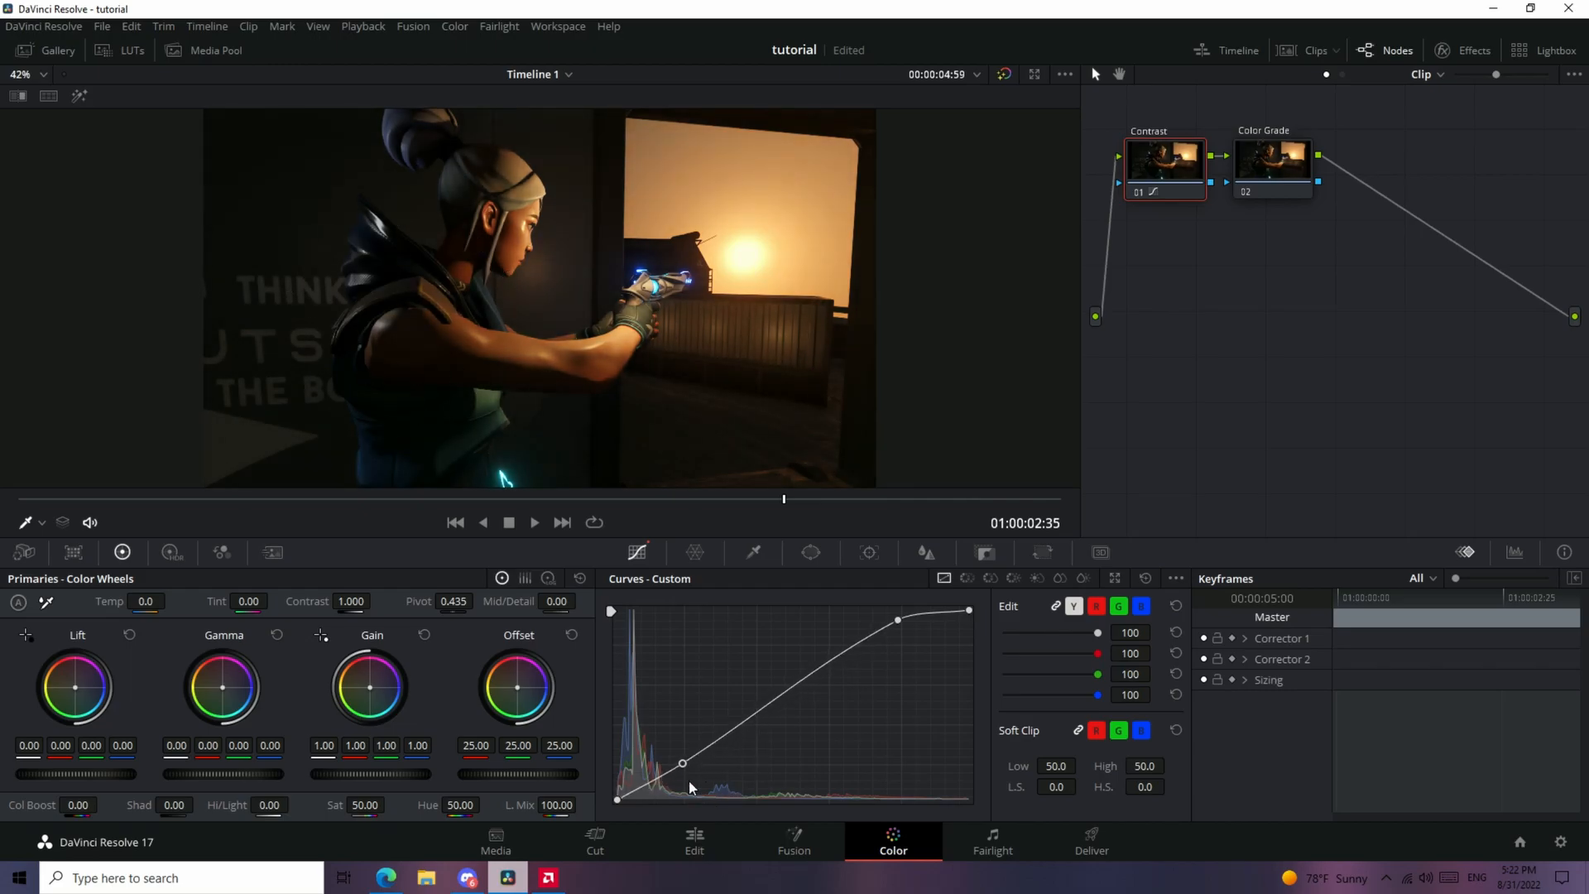
pyautogui.moveTo(679, 764); pyautogui.dragTo(670, 780)
pyautogui.moveTo(786, 693); pyautogui.dragTo(789, 685)
pyautogui.moveTo(900, 617); pyautogui.dragTo(886, 618)
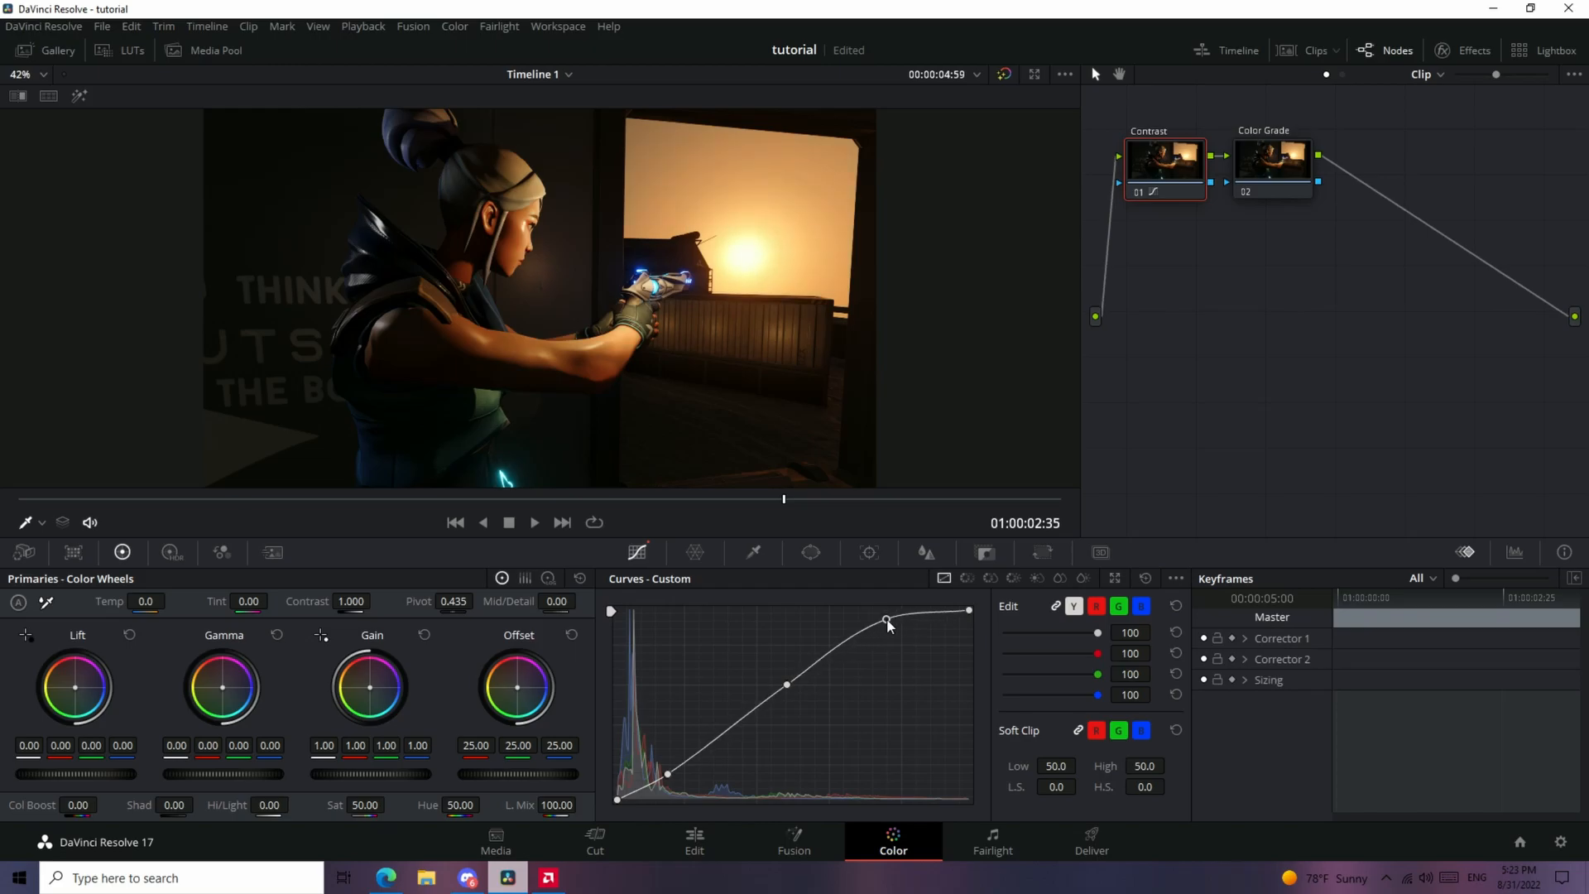
# Switch the Contrast node off and on repeatedly to compare the image with and without the curve
pyautogui.click(1134, 190)
pyautogui.click(1134, 190)
pyautogui.click(1134, 191)
pyautogui.click(1134, 190)
pyautogui.click(1134, 190)
pyautogui.click(1142, 193)
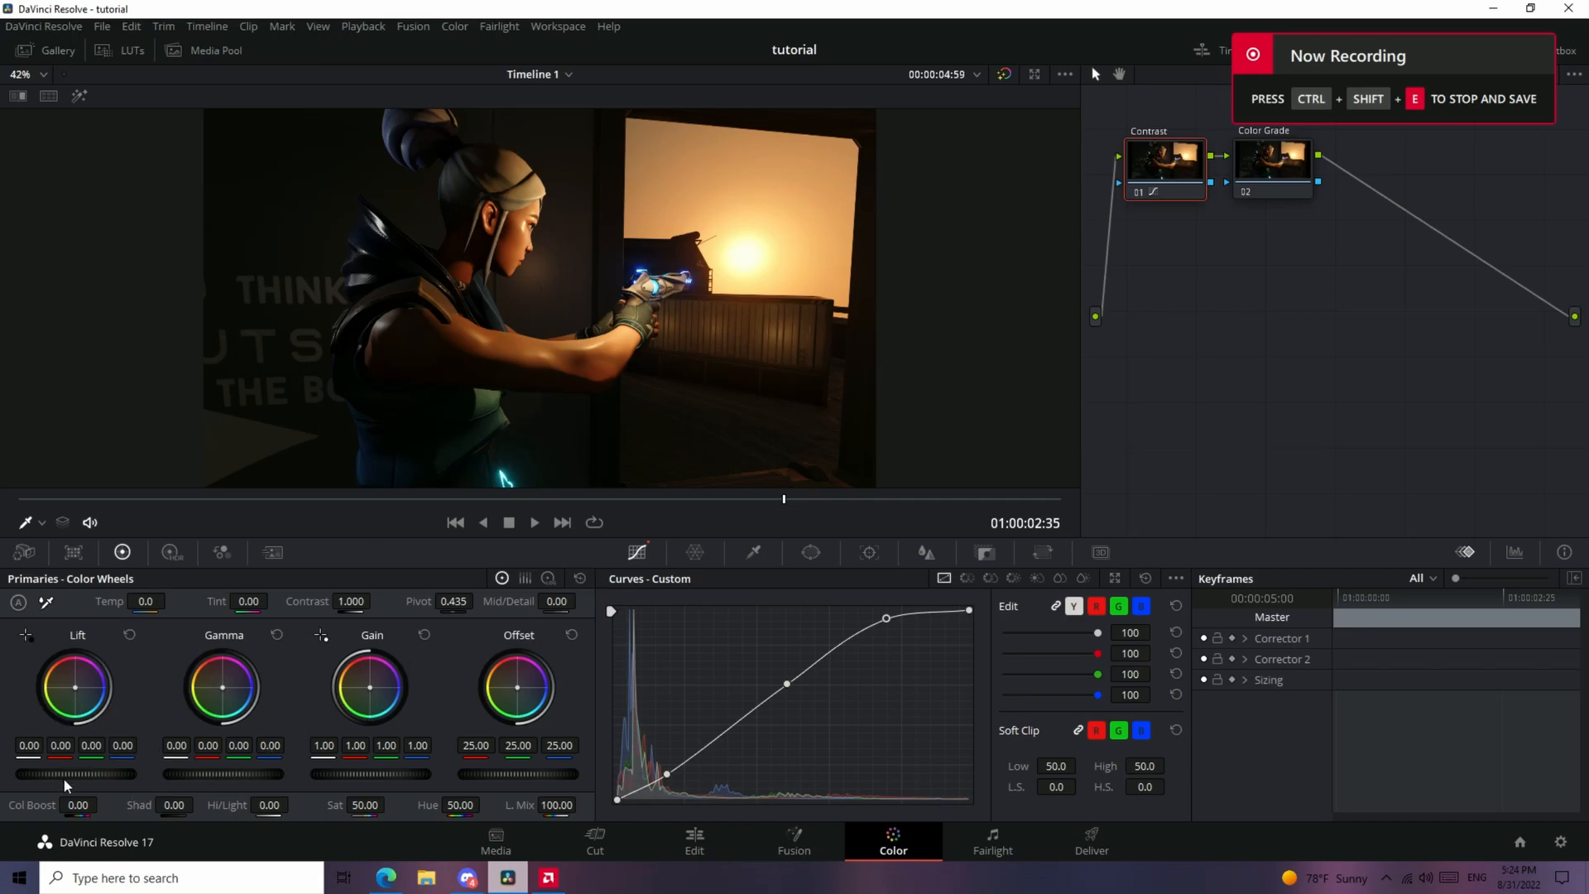
# Set the Contrast node's master wheels to Lift -0.01, Gain 1.29 and Gamma -0.02
pyautogui.moveTo(66, 775); pyautogui.dragTo(76, 775)
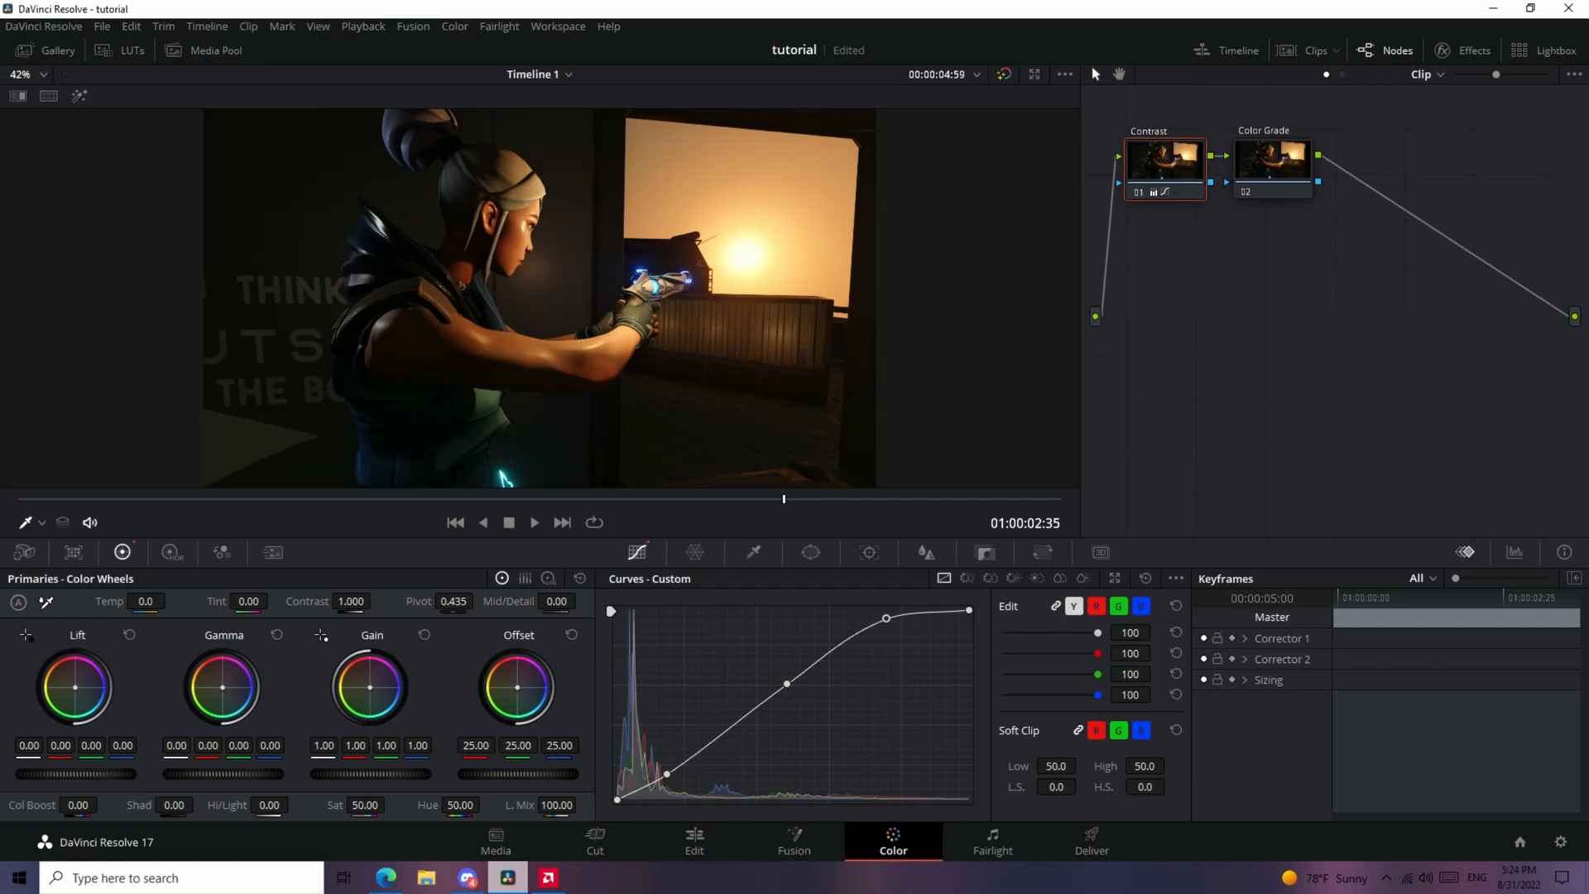
pyautogui.moveTo(76, 774)
pyautogui.mouseDown()
pyautogui.moveTo(89, 774)
pyautogui.moveTo(76, 775)
pyautogui.mouseUp()
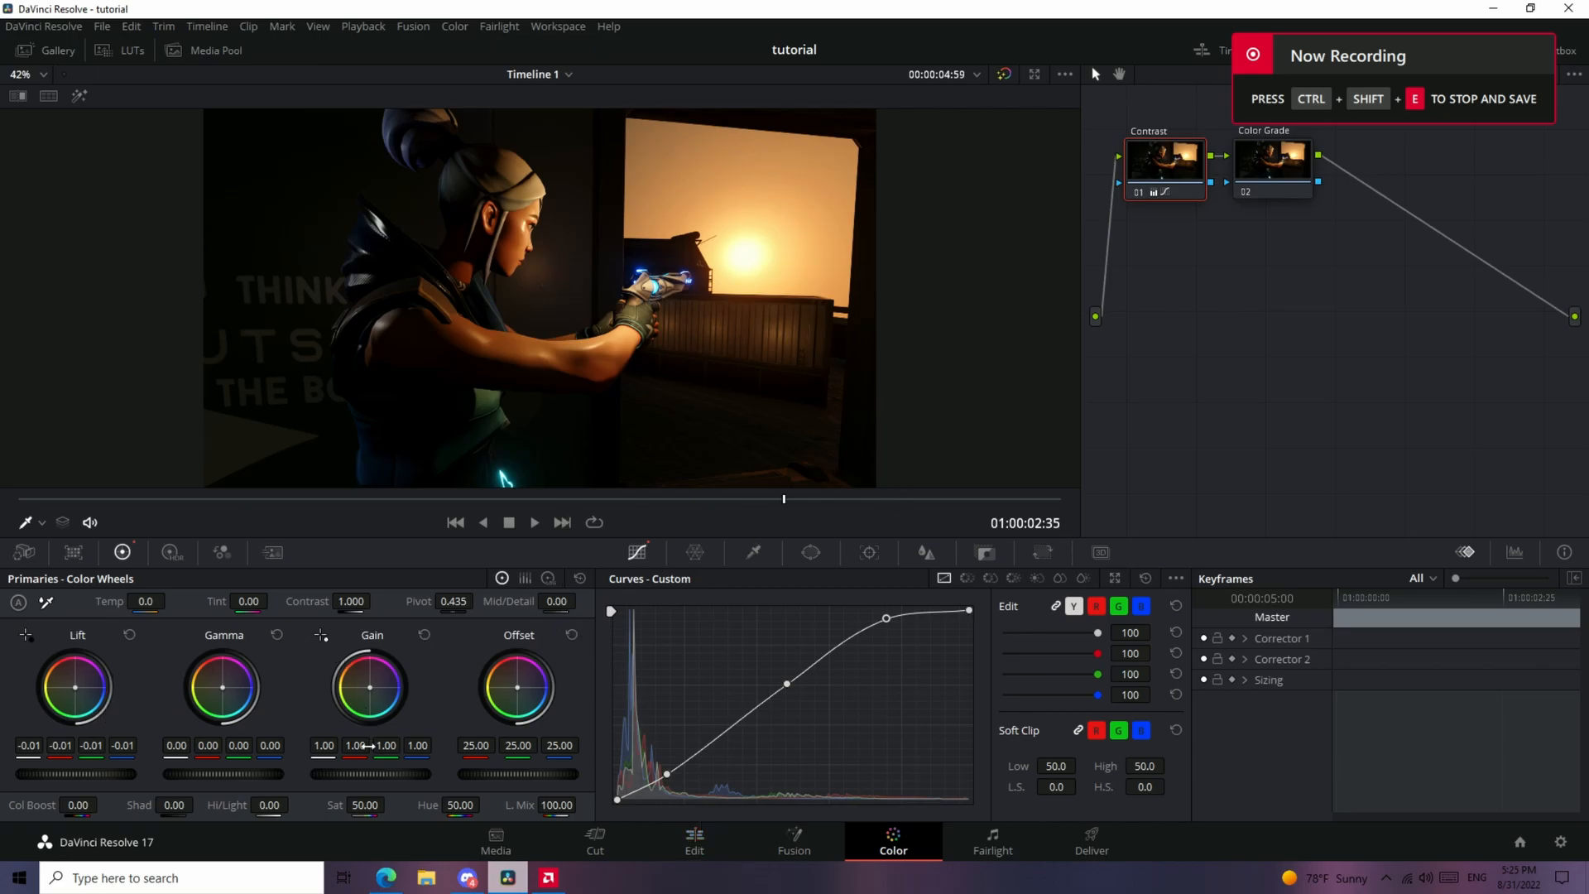
pyautogui.moveTo(366, 775); pyautogui.dragTo(407, 774)
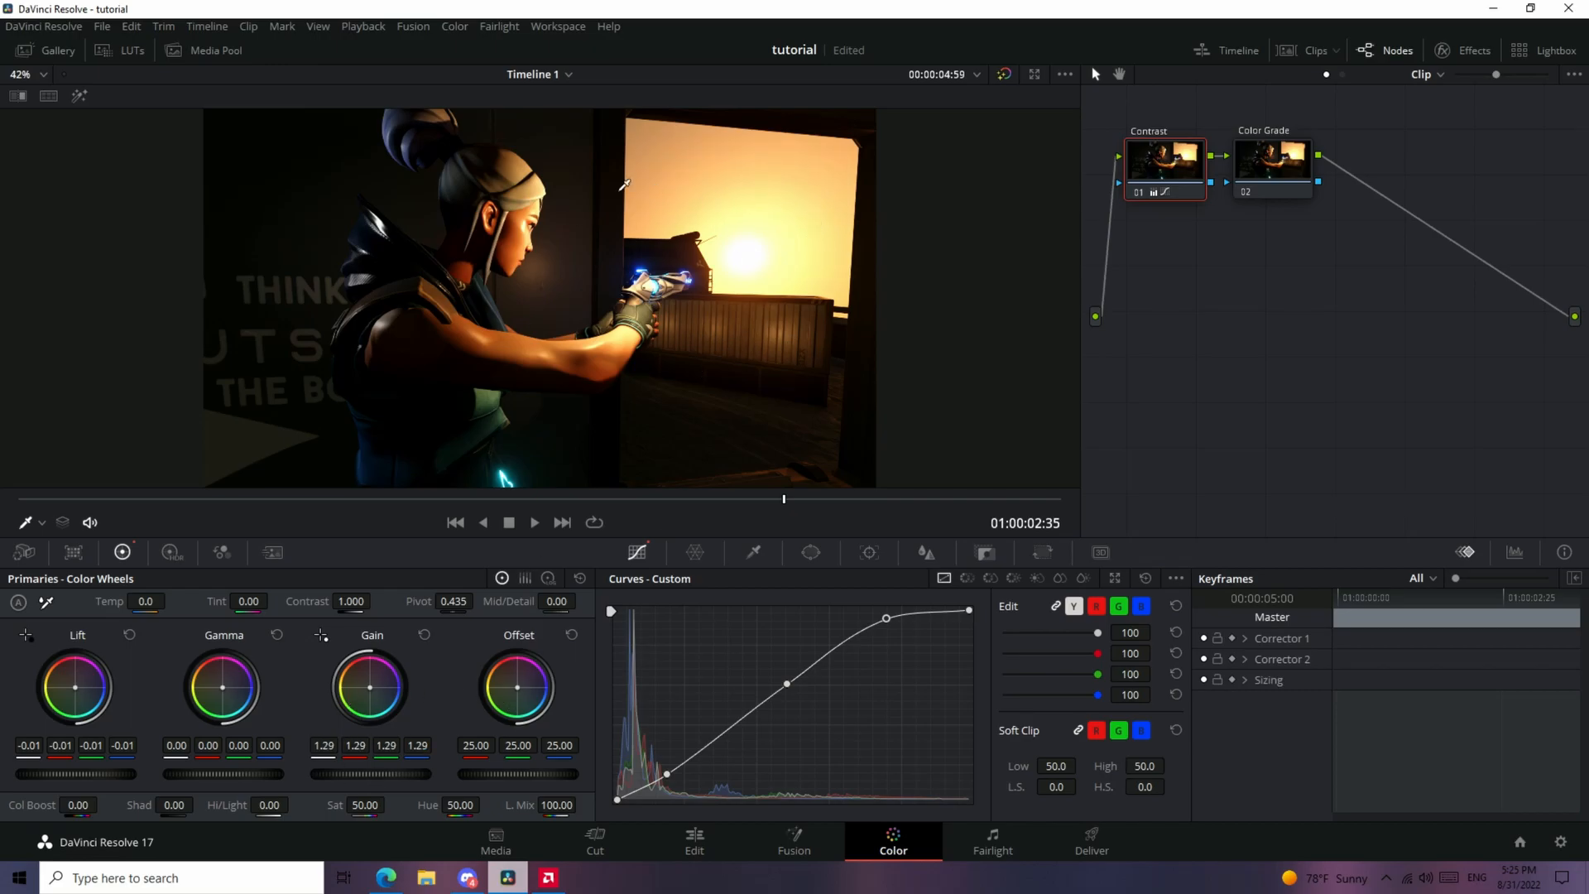
pyautogui.moveTo(230, 775)
pyautogui.mouseDown()
pyautogui.moveTo(213, 774)
pyautogui.moveTo(229, 775)
pyautogui.mouseUp()
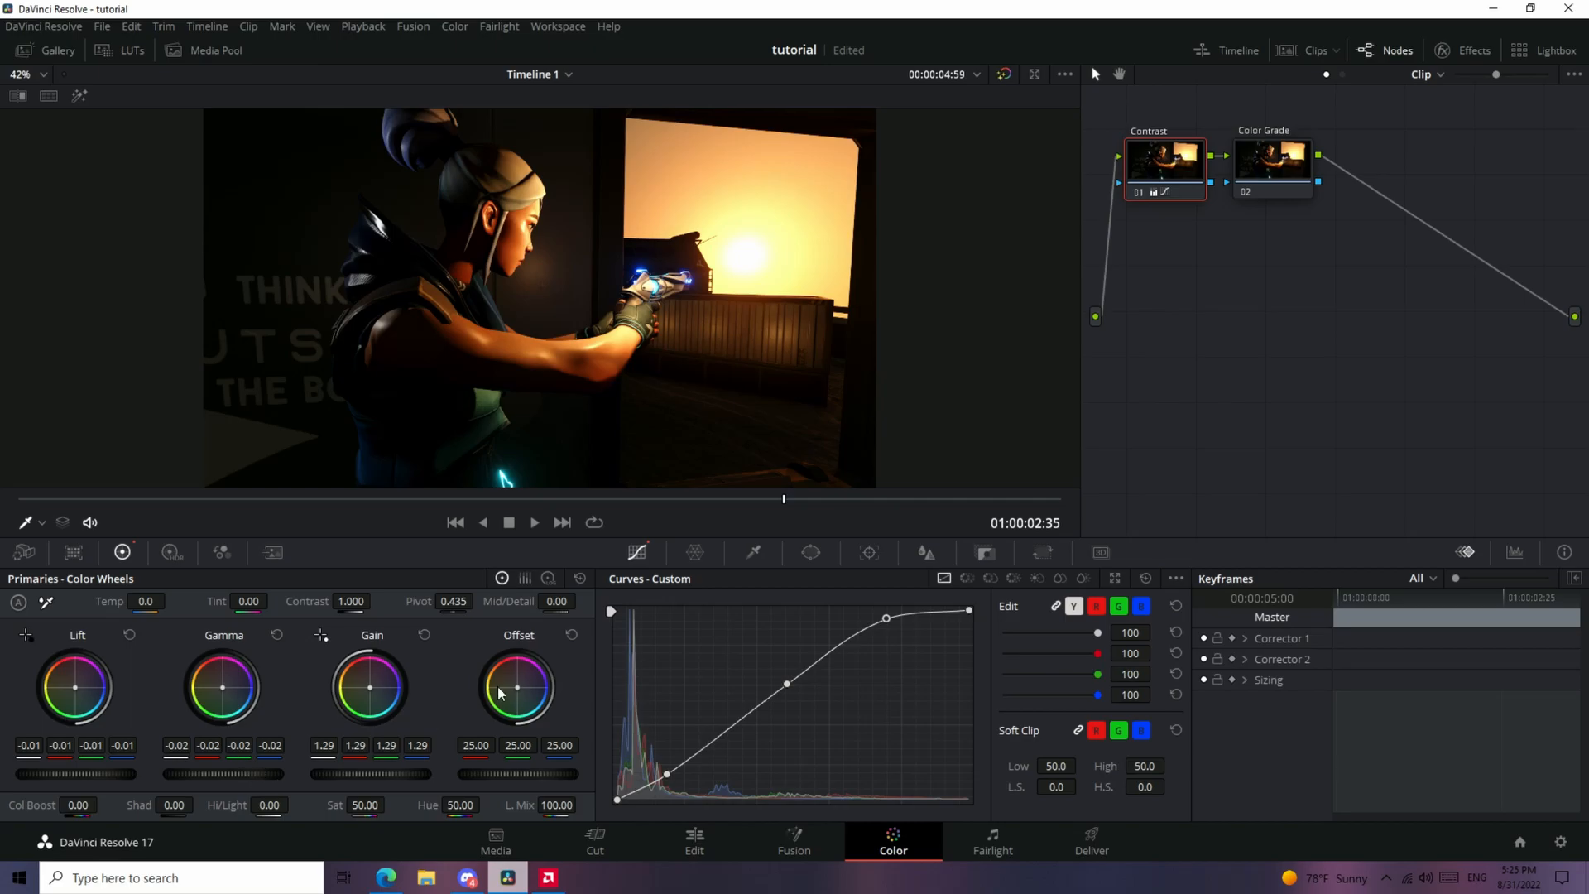
# Set the Contrast node's Contrast to 0.962 and Pivot to 0.316
pyautogui.moveTo(351, 600)
pyautogui.mouseDown()
pyautogui.moveTo(400, 599)
pyautogui.moveTo(356, 600)
pyautogui.mouseUp()
pyautogui.moveTo(459, 597); pyautogui.dragTo(413, 597)
pyautogui.moveTo(453, 601); pyautogui.dragTo(356, 601)
# Bypass and re-enable the Contrast node to compare the image before and after all contrast adjustments
pyautogui.click(1140, 190)
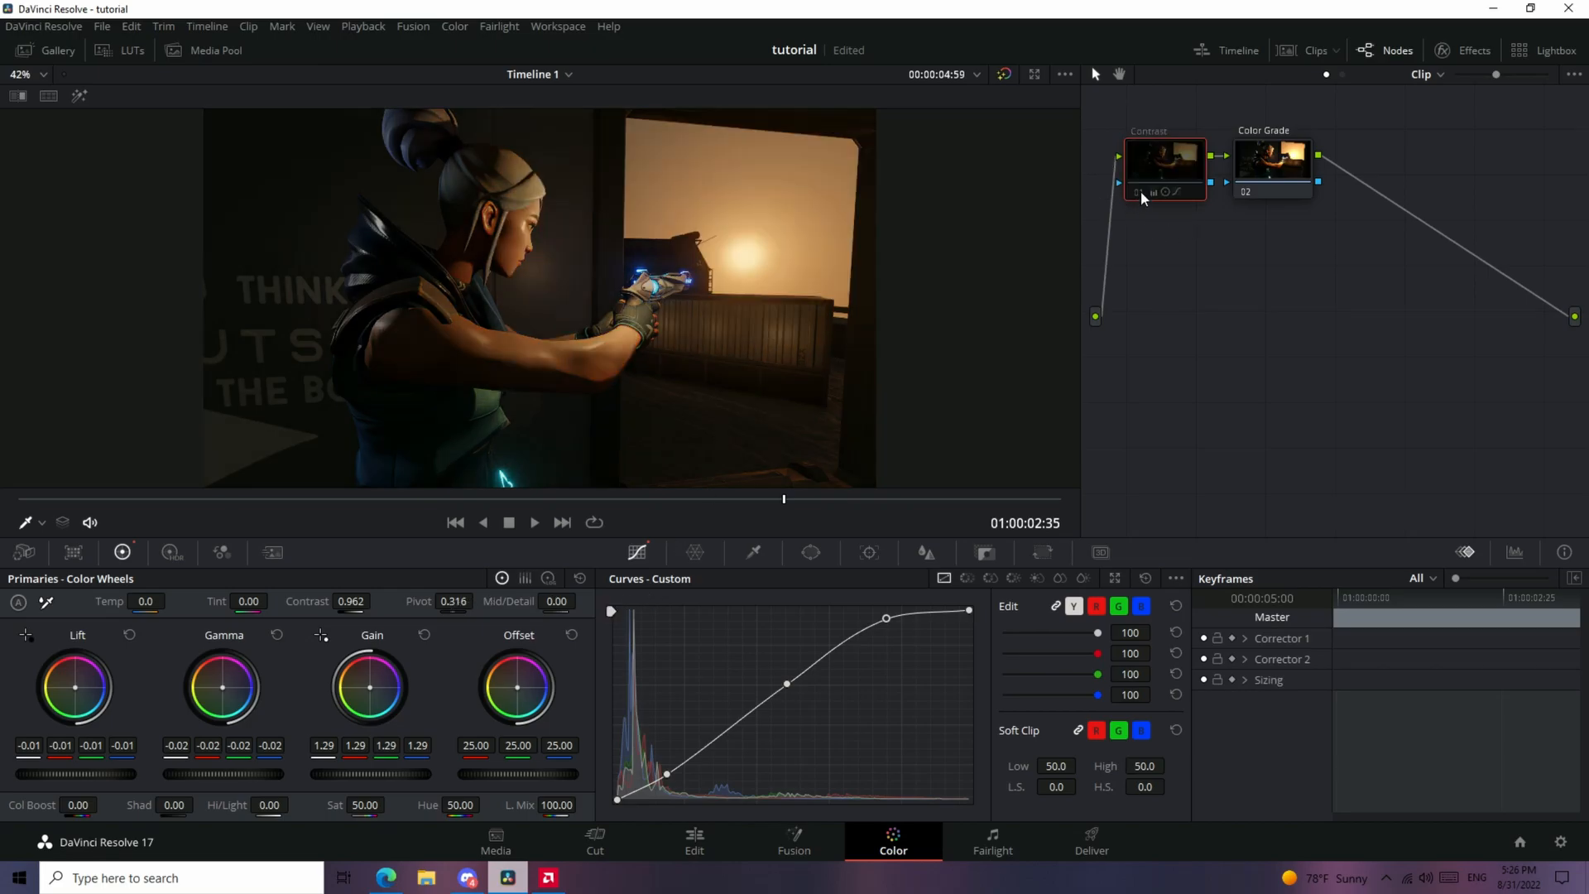
pyautogui.click(1138, 192)
pyautogui.click(1139, 192)
pyautogui.click(1139, 192)
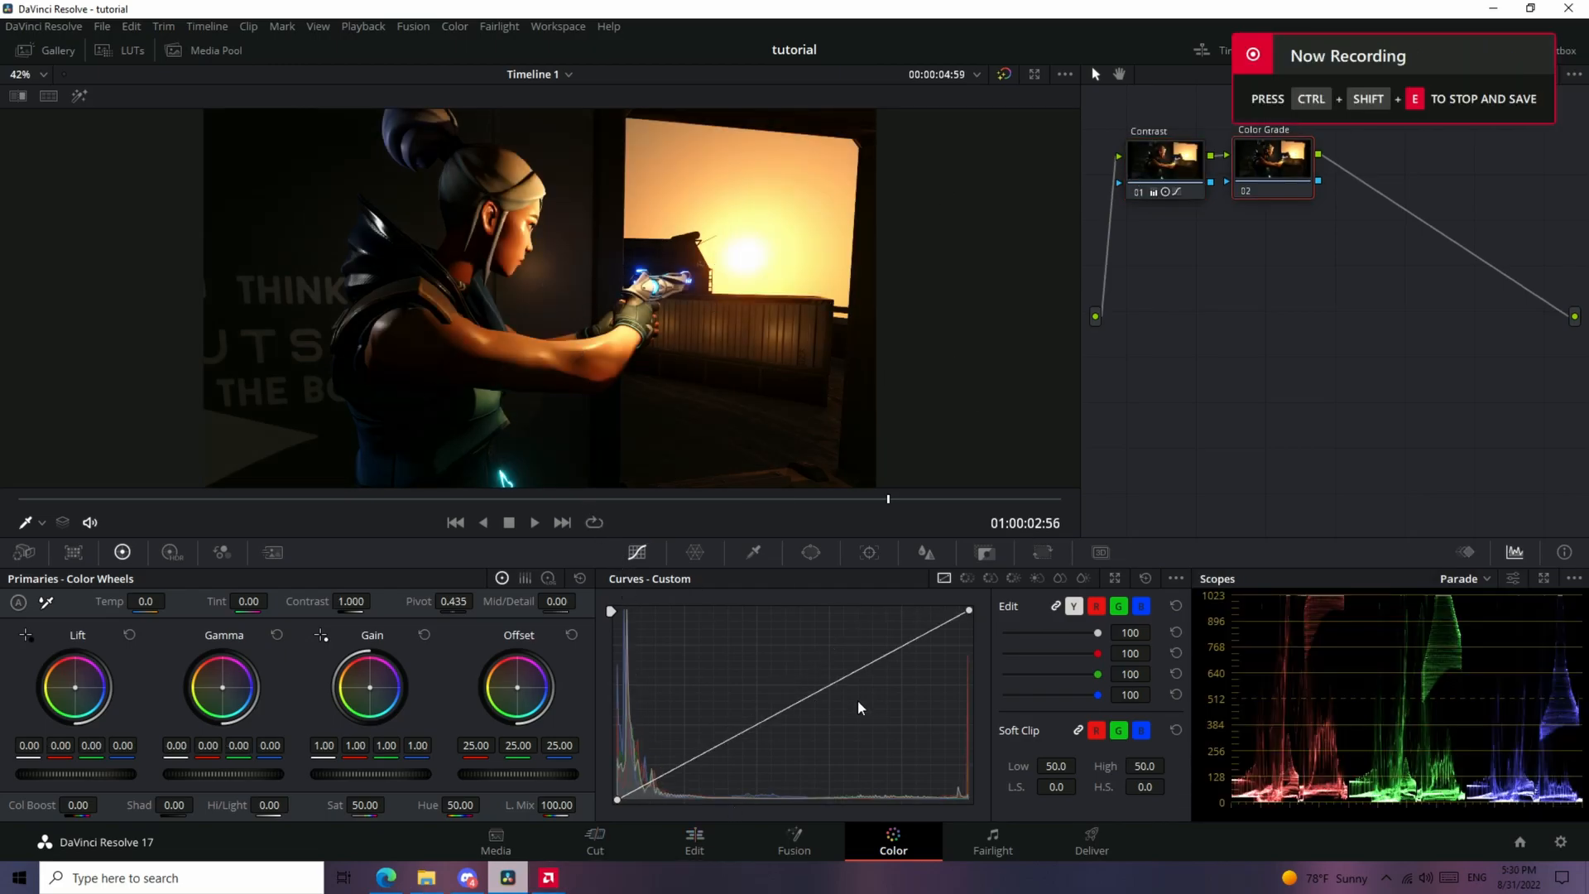
# On the Color Grade node, tint Offset towards blue (26.25, 23.29, 32.03) and Gamma towards orange (red 0.03, blue -0.05)
pyautogui.click(1166, 166)
pyautogui.click(1257, 157)
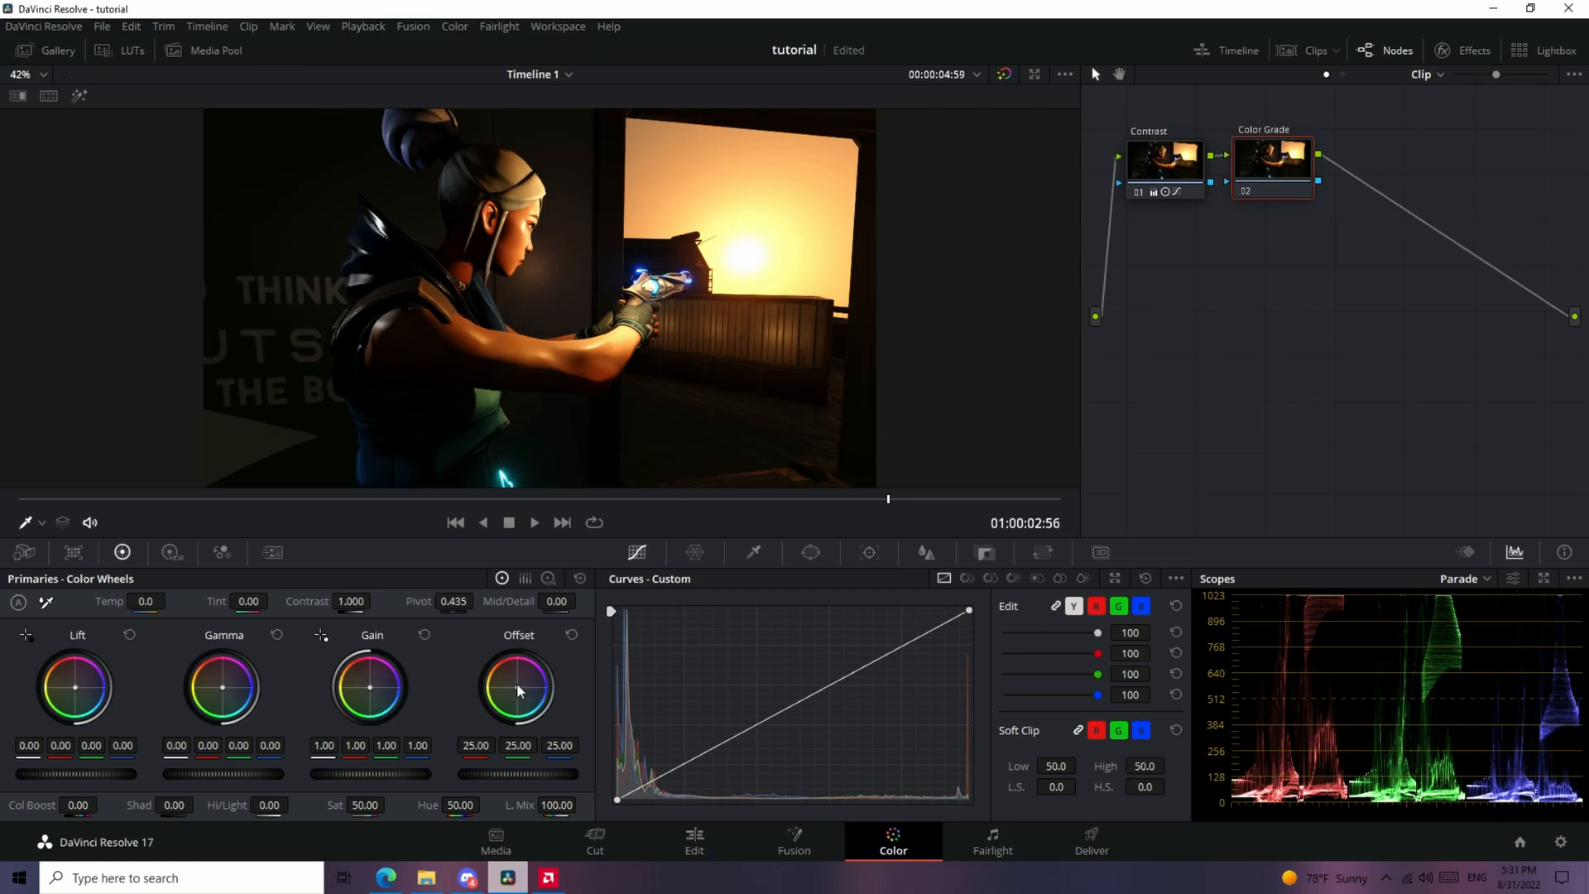
pyautogui.moveTo(517, 687); pyautogui.dragTo(555, 686)
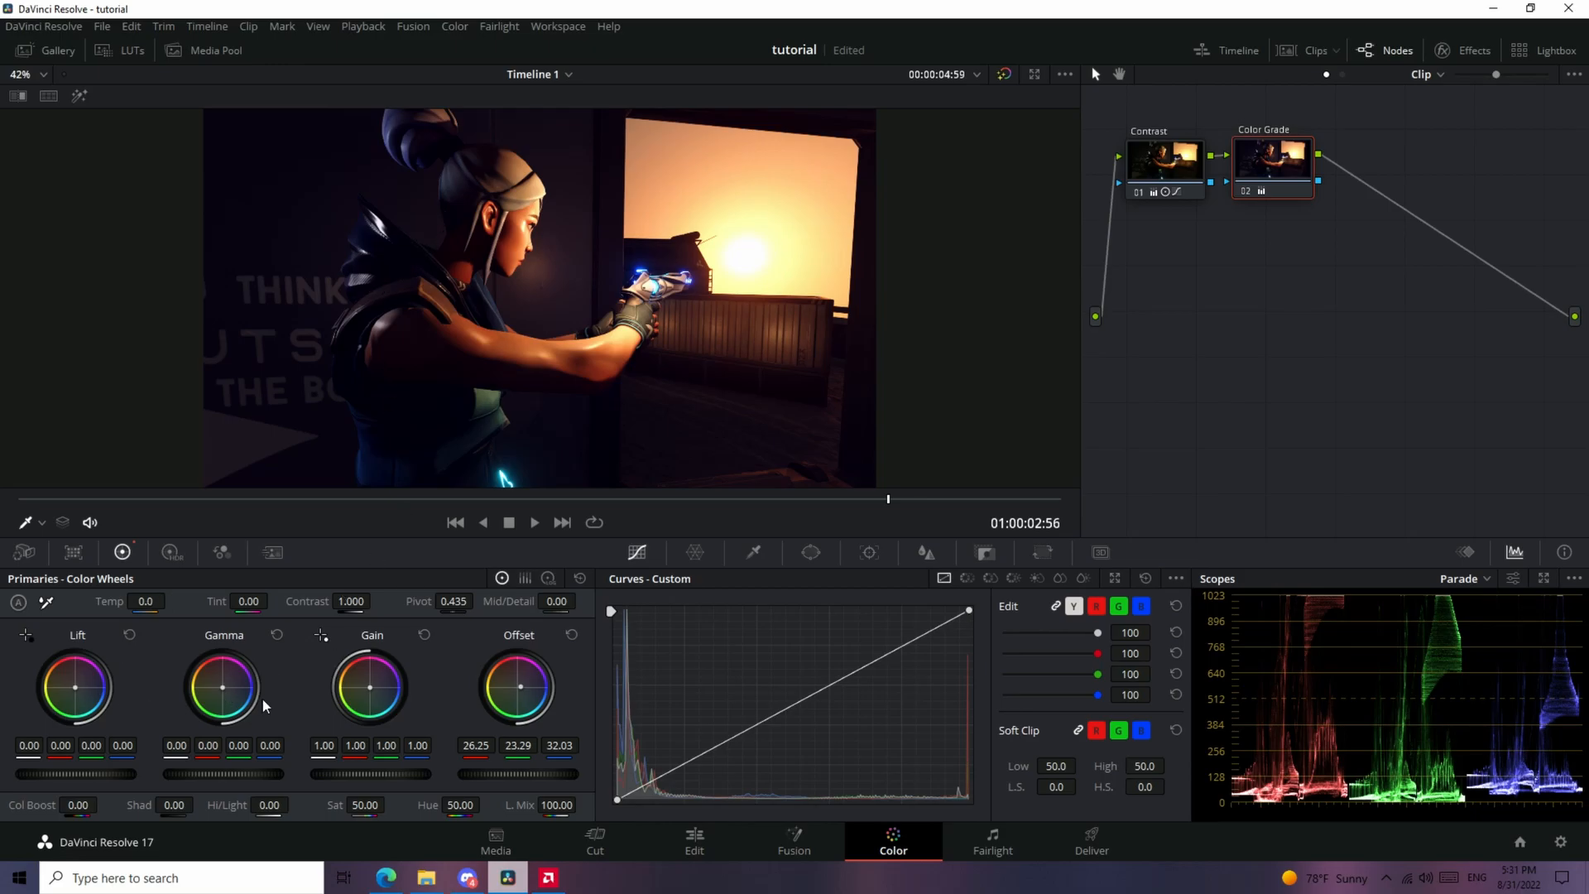
pyautogui.moveTo(223, 686); pyautogui.dragTo(218, 683)
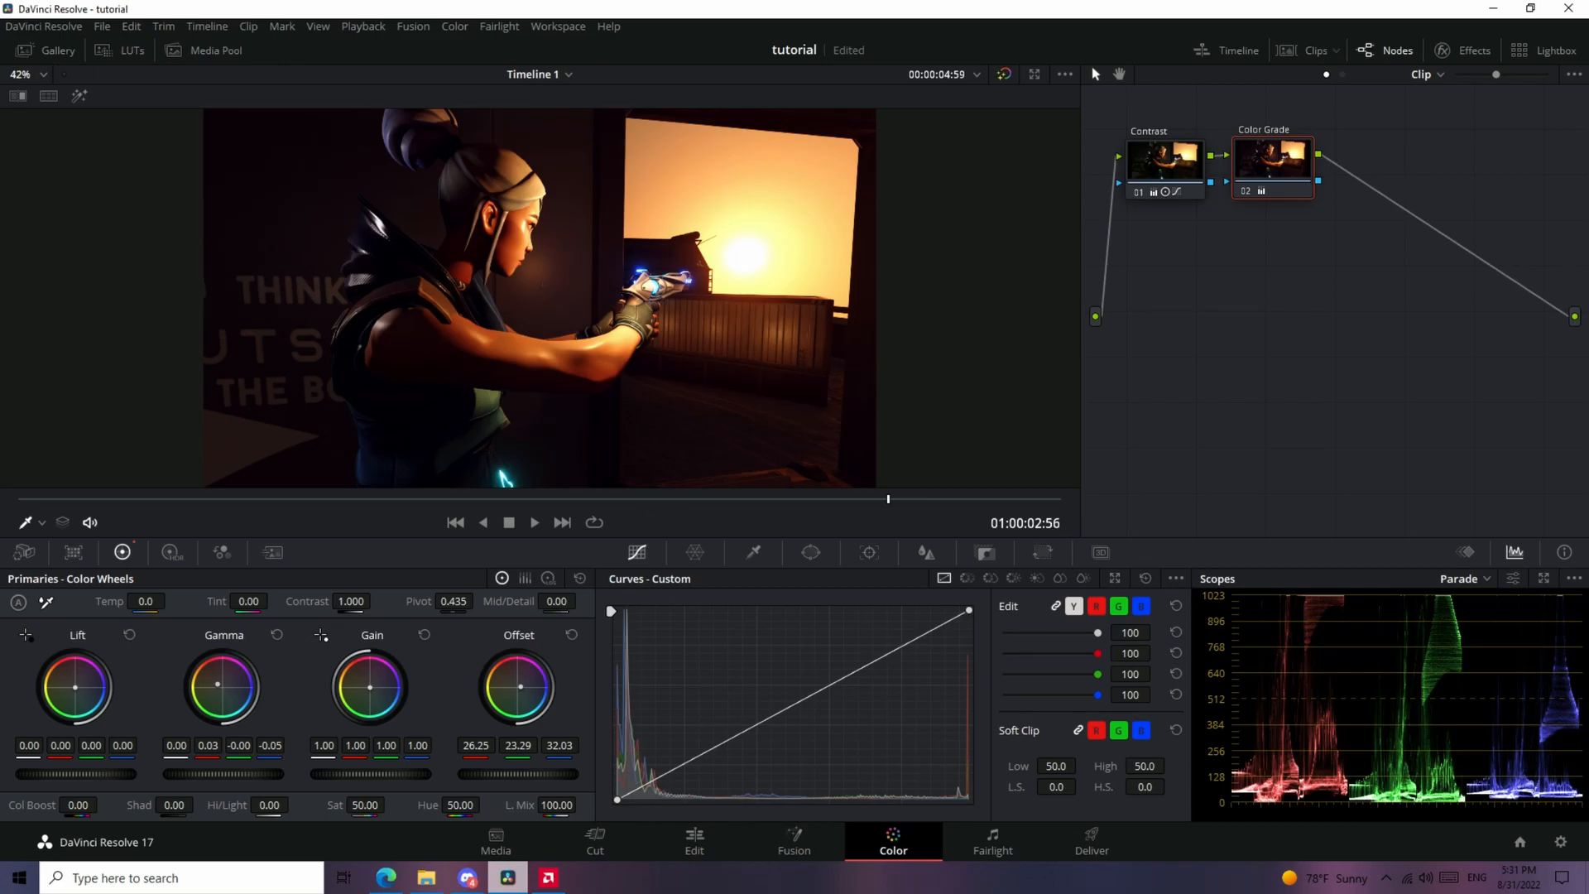
# Compare the Color Grade node off and on, and reduce its blue Offset tint to 26.14, 23.35, 30.12
pyautogui.click(1247, 192)
pyautogui.click(1247, 192)
pyautogui.moveTo(513, 678); pyautogui.dragTo(512, 681)
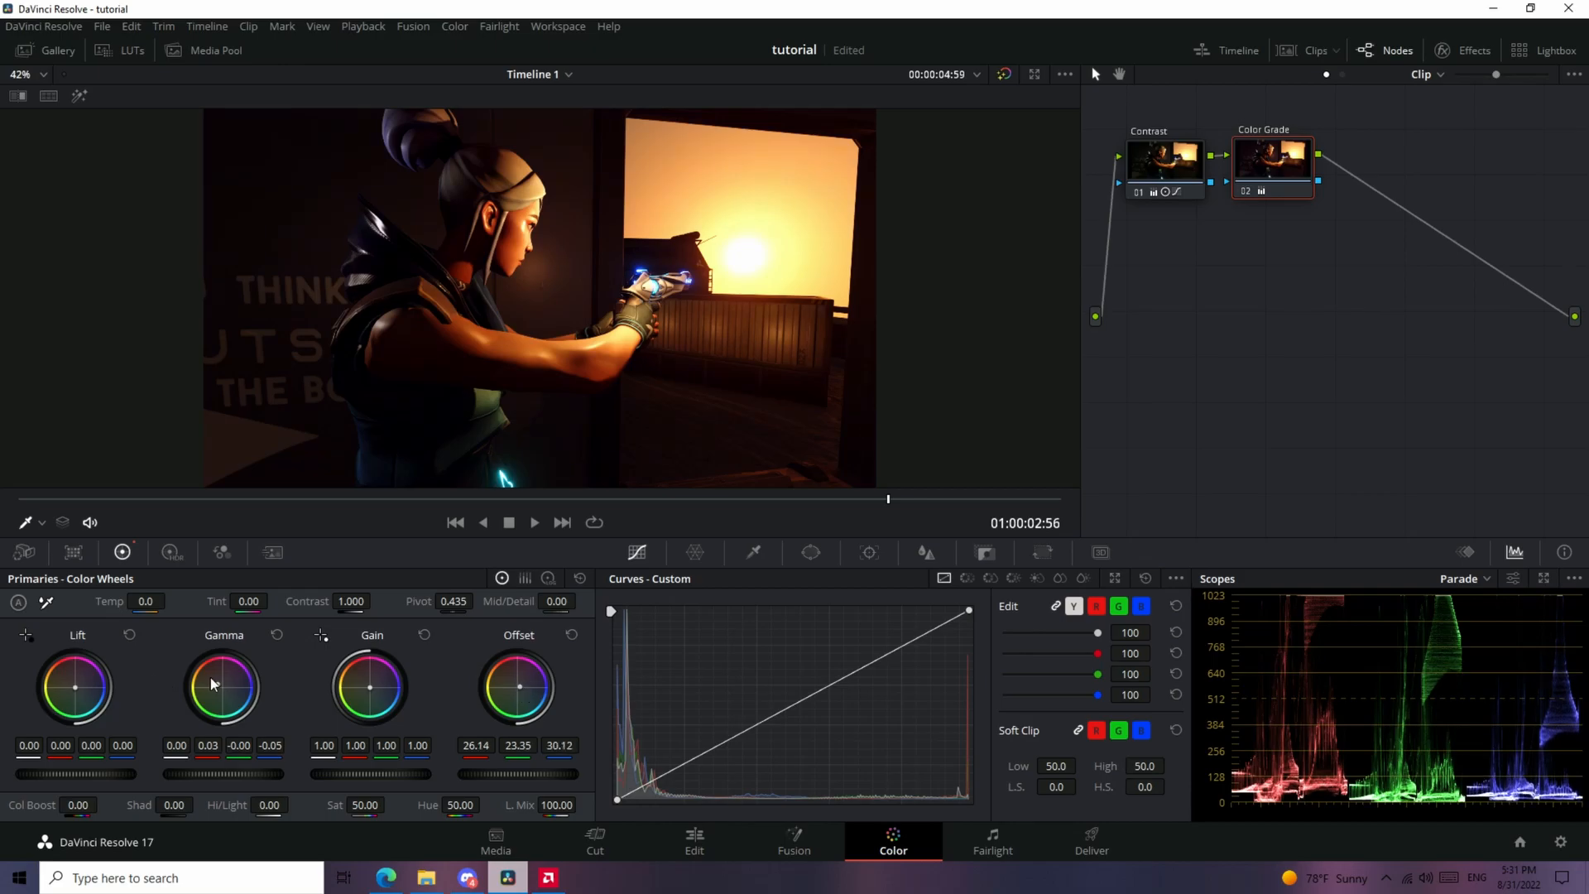
pyautogui.moveTo(218, 684); pyautogui.dragTo(218, 682)
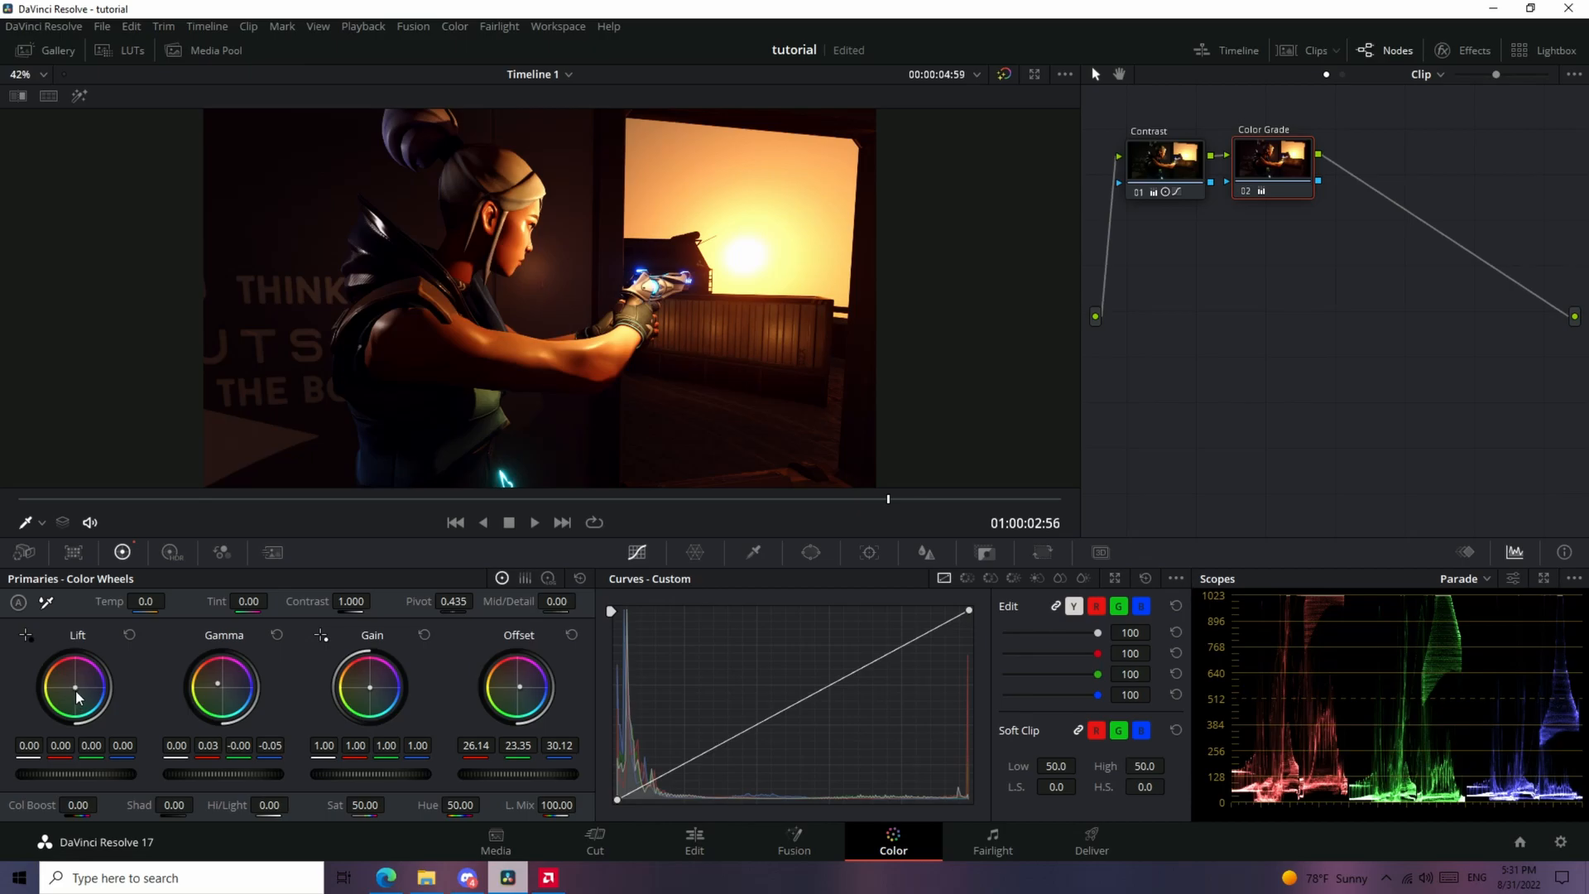
# Tint the Color Grade node's Lift towards blue (red -0.01, blue 0.02) and Gain towards orange (1.08, 0.99, 0.82)
pyautogui.moveTo(76, 687); pyautogui.dragTo(75, 687)
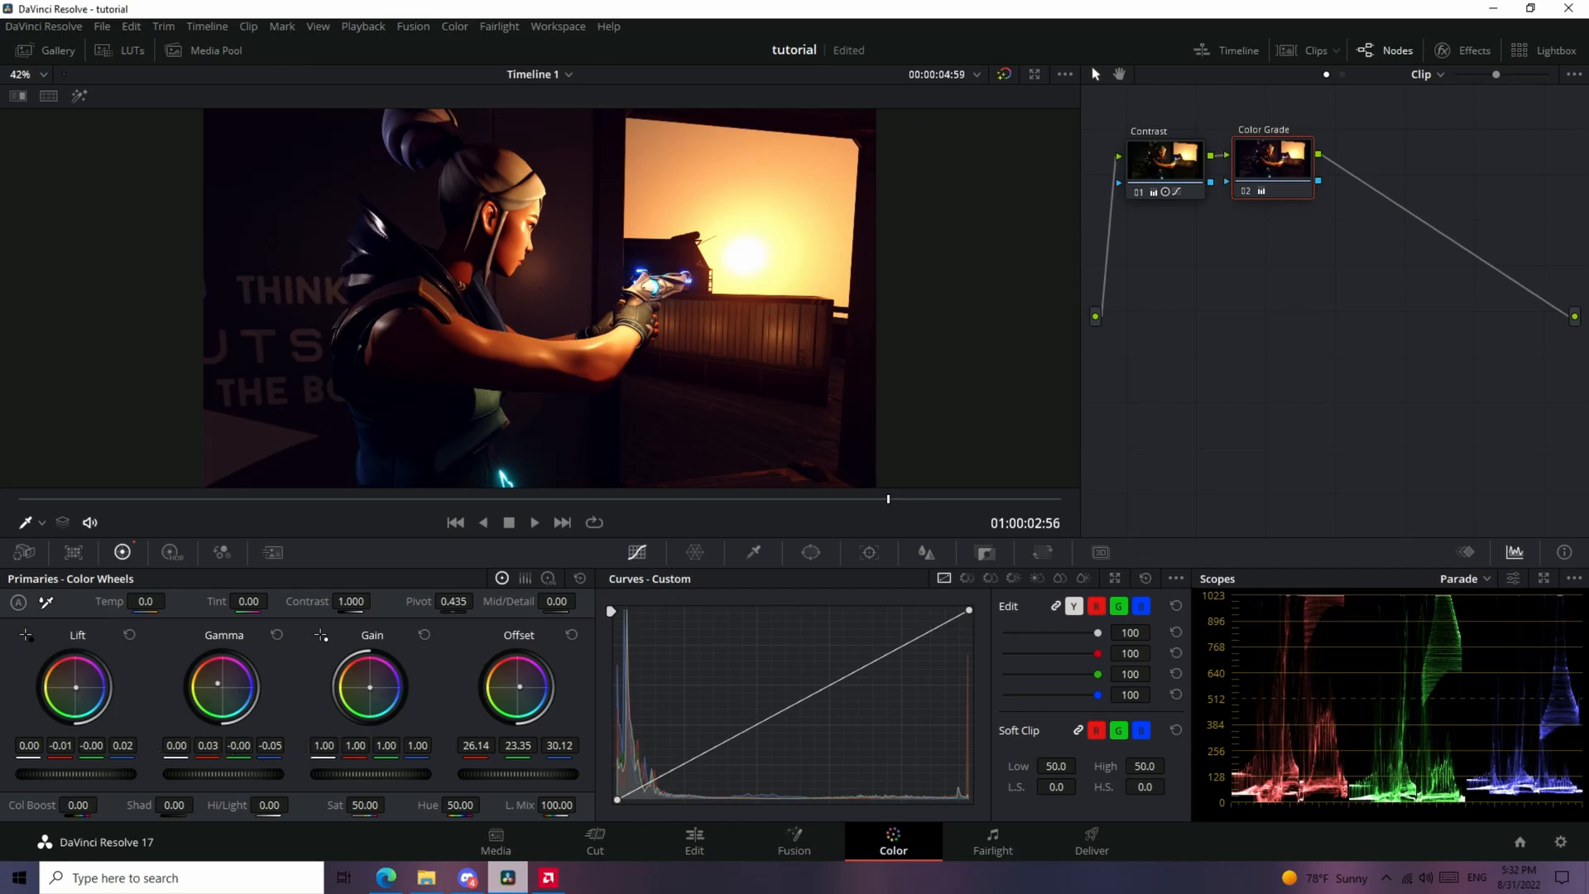
pyautogui.moveTo(369, 687); pyautogui.dragTo(368, 686)
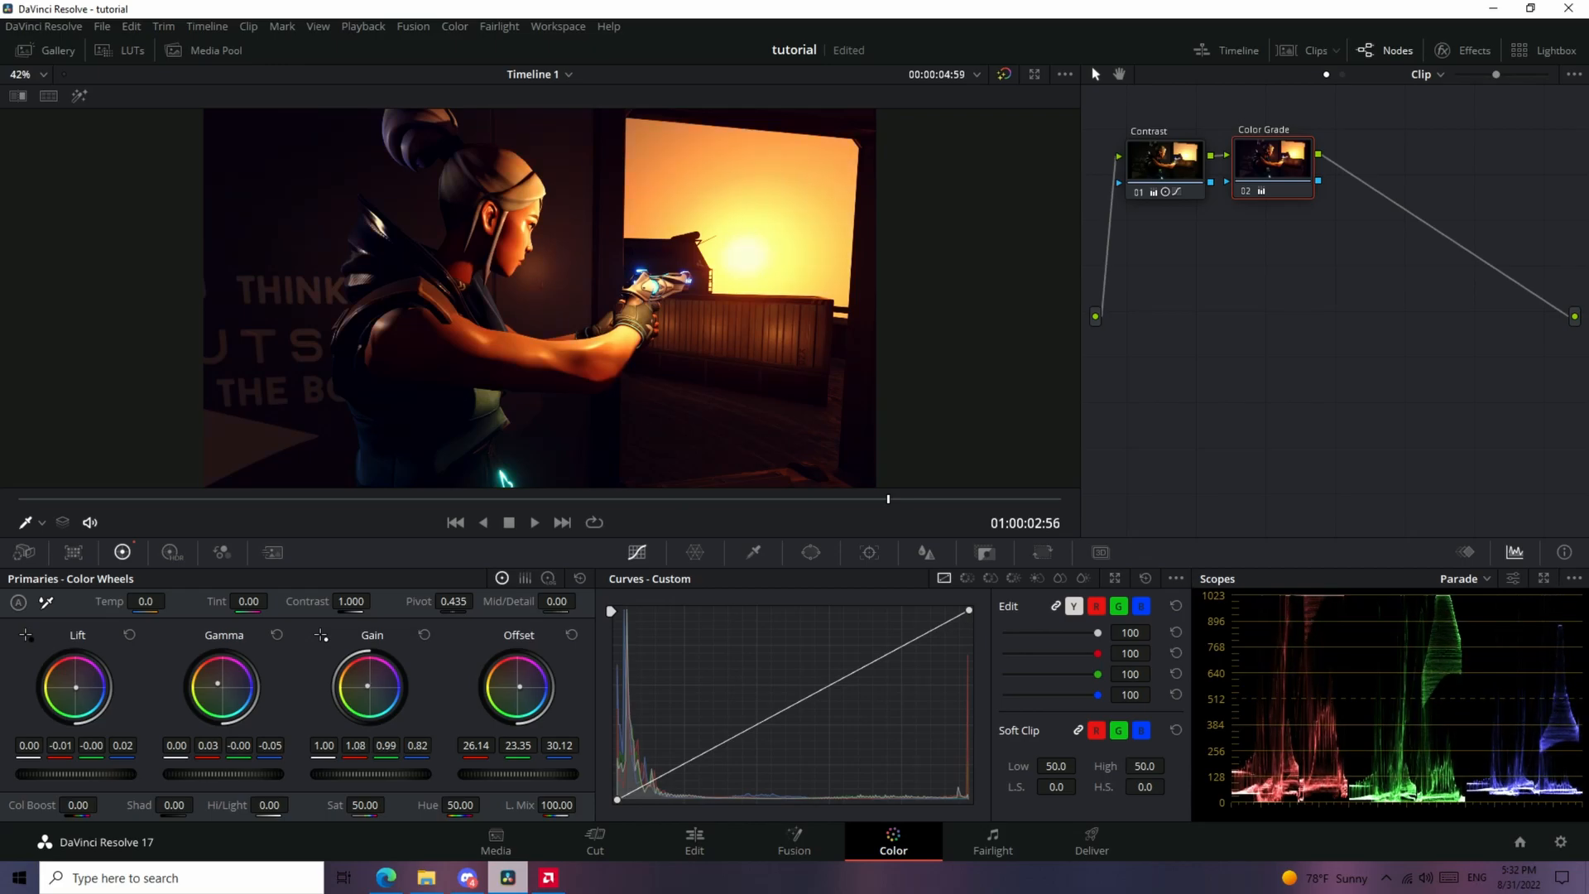
pyautogui.scroll(-1, 620, 204)
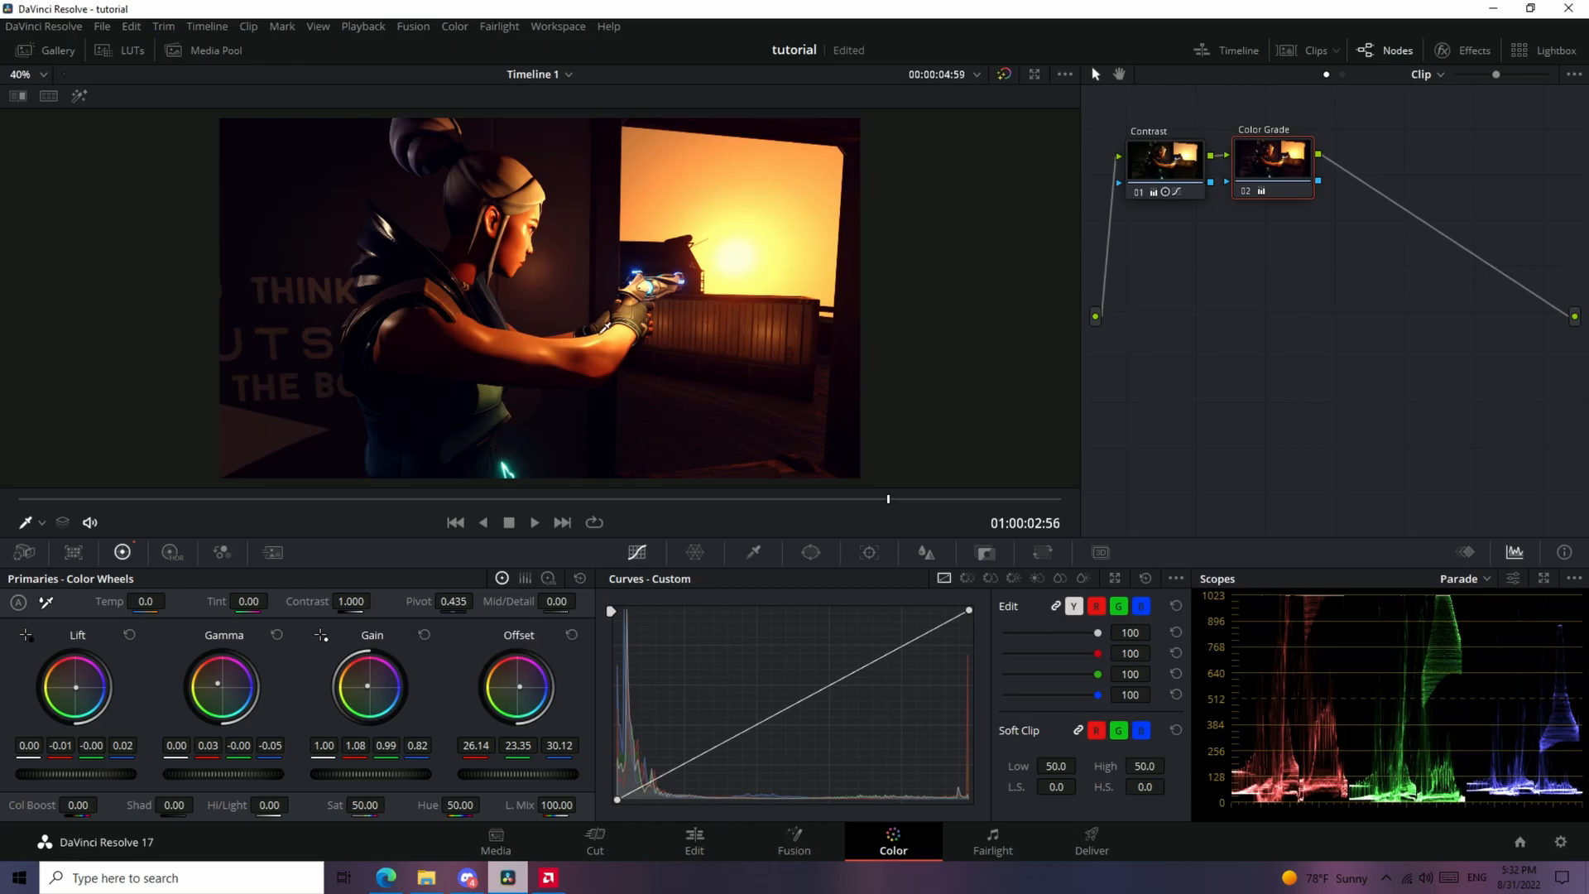
pyautogui.scroll(1, 662, 345)
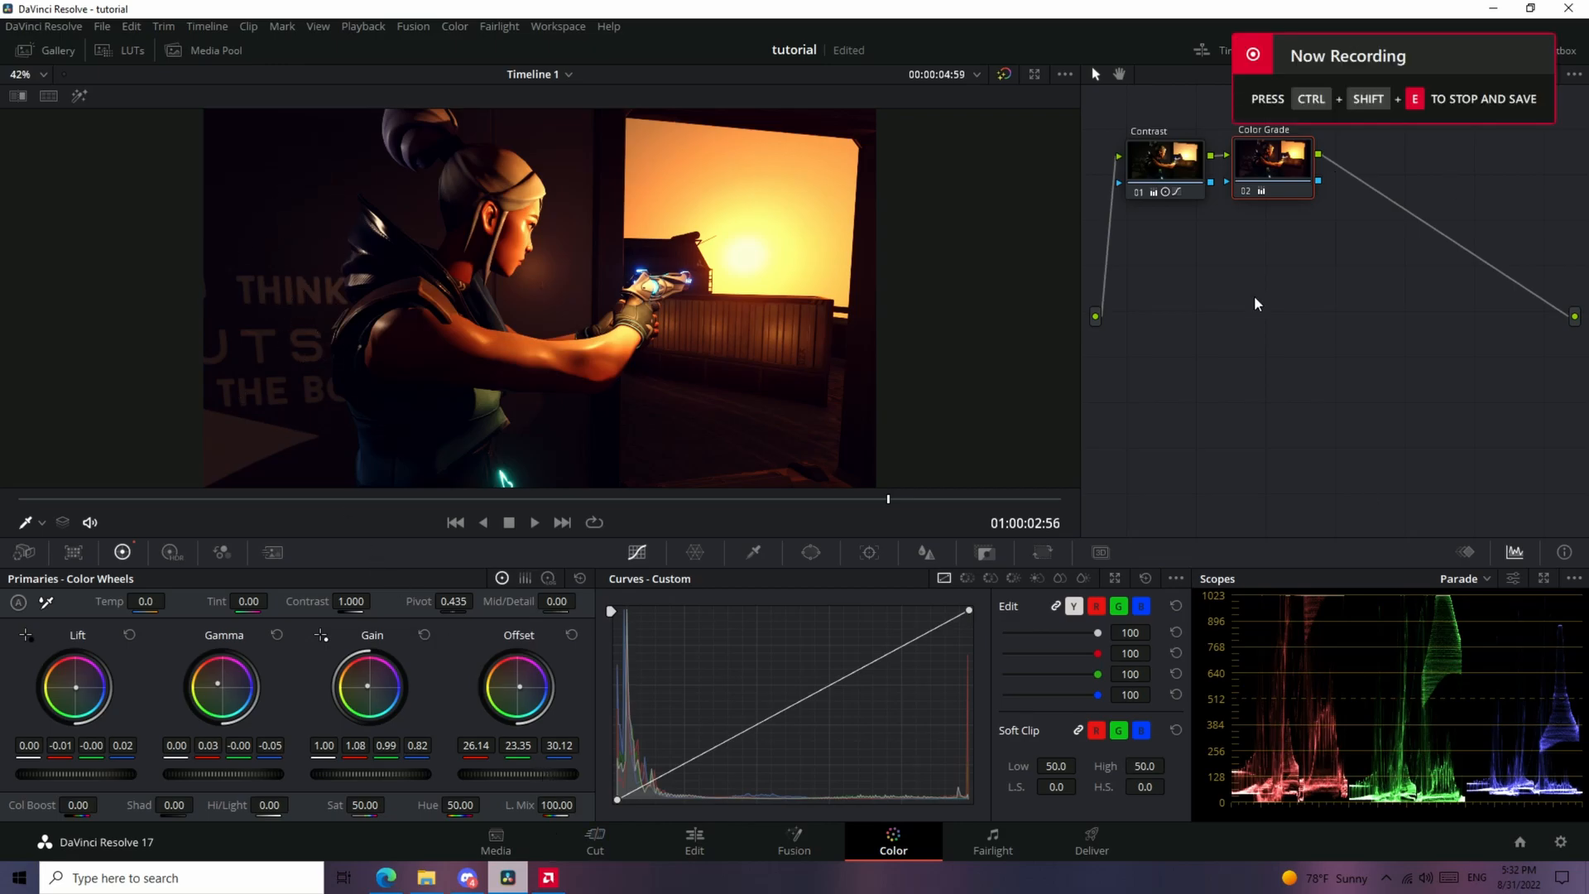
# On the Cut page, search the effects for "light ray" and apply Light Rays to the gameplay clip on video track 1
pyautogui.click(1190, 167)
pyautogui.click(1272, 159)
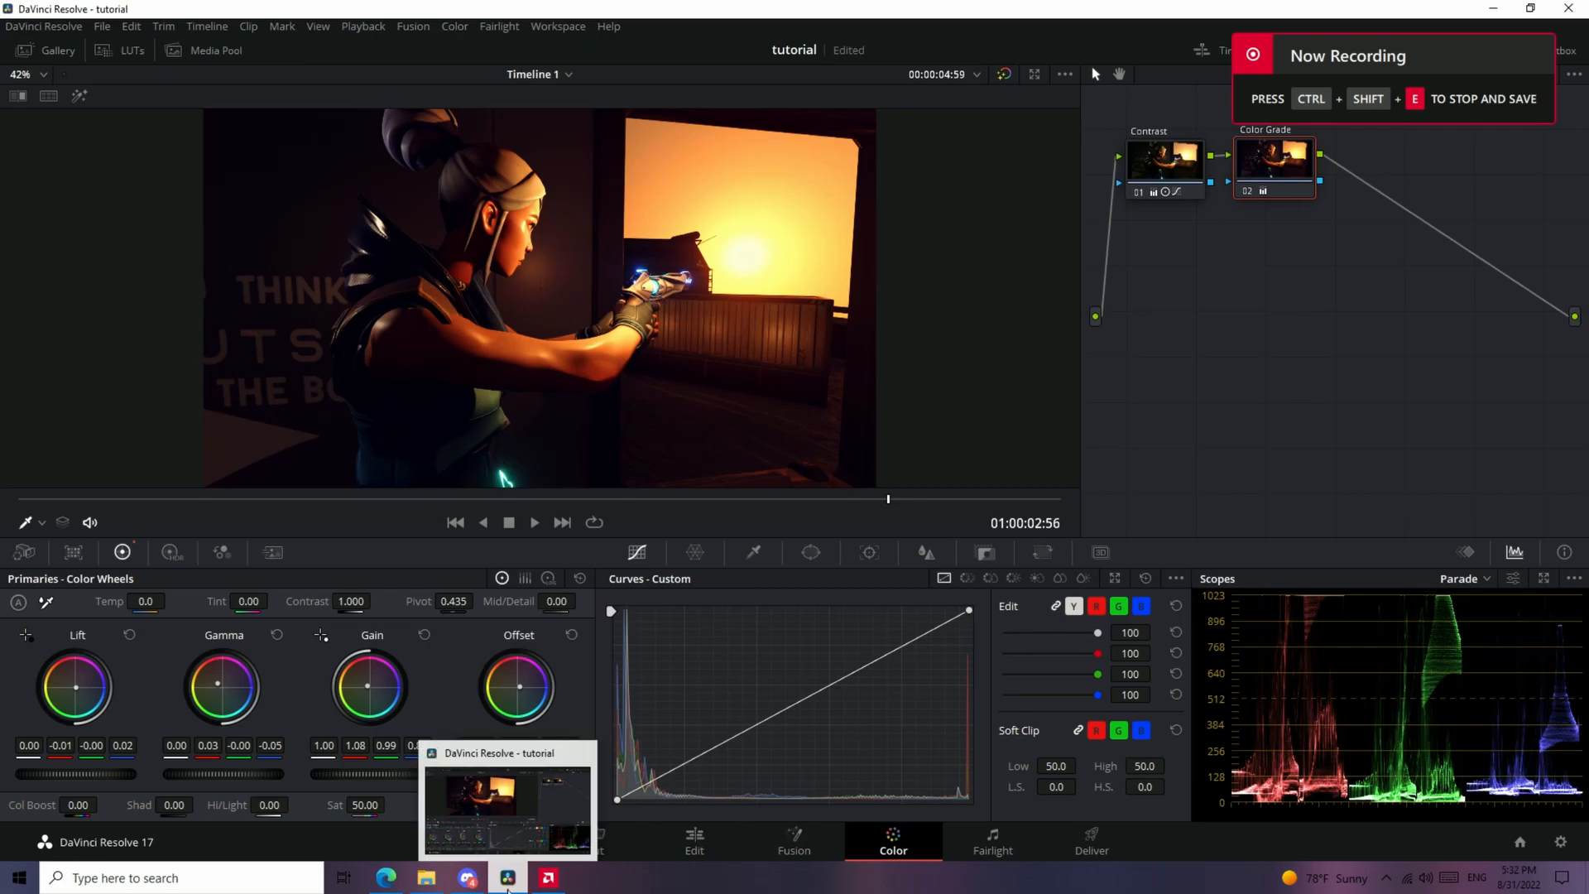
pyautogui.click(641, 852)
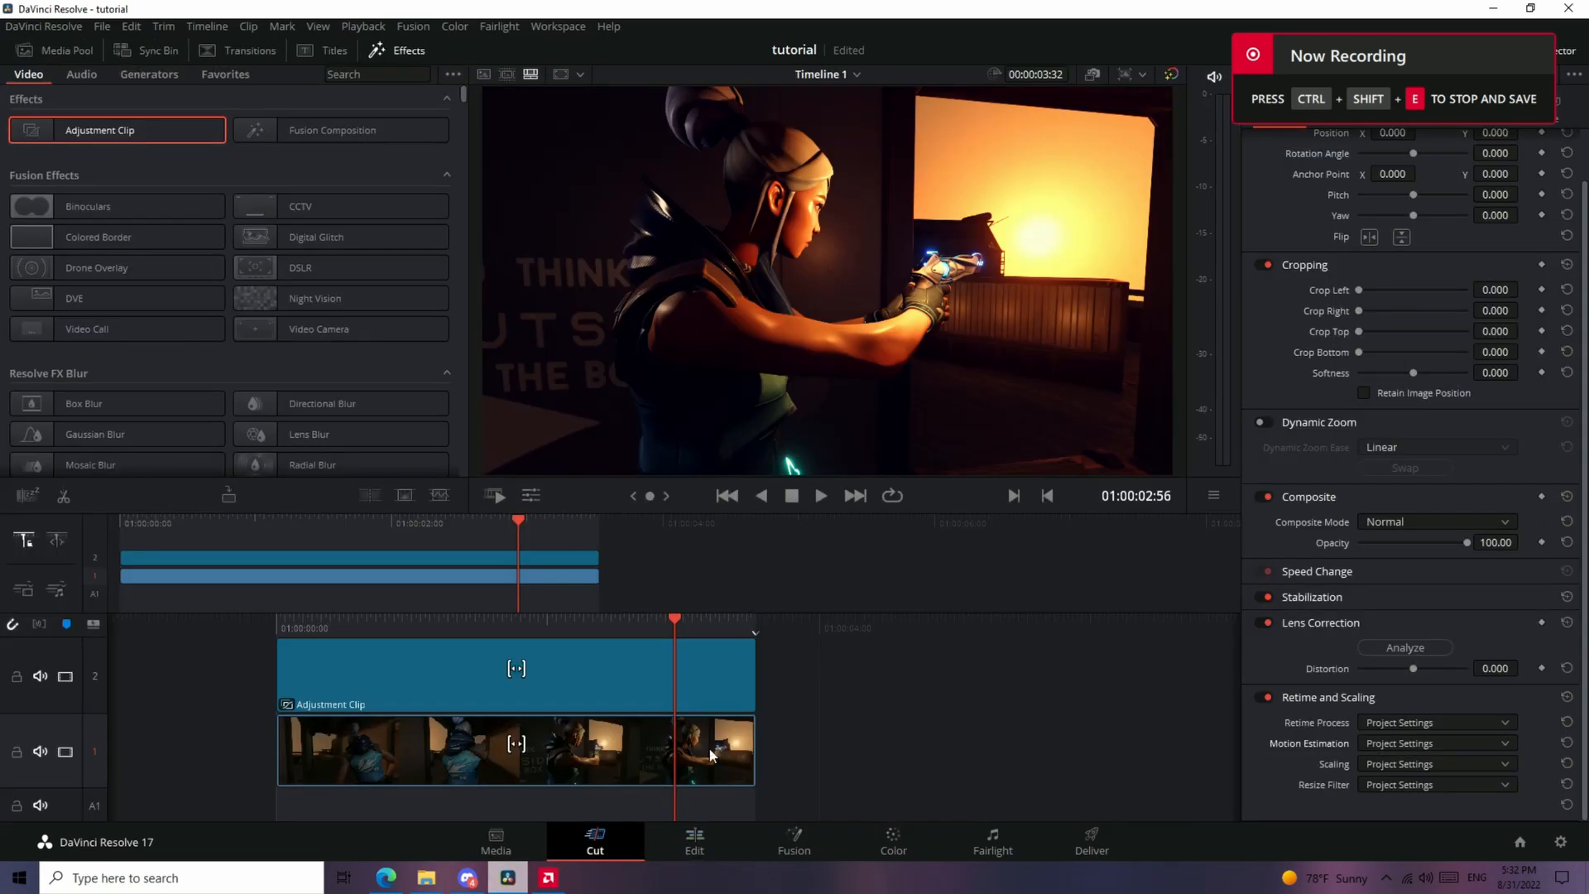
pyautogui.click(410, 76)
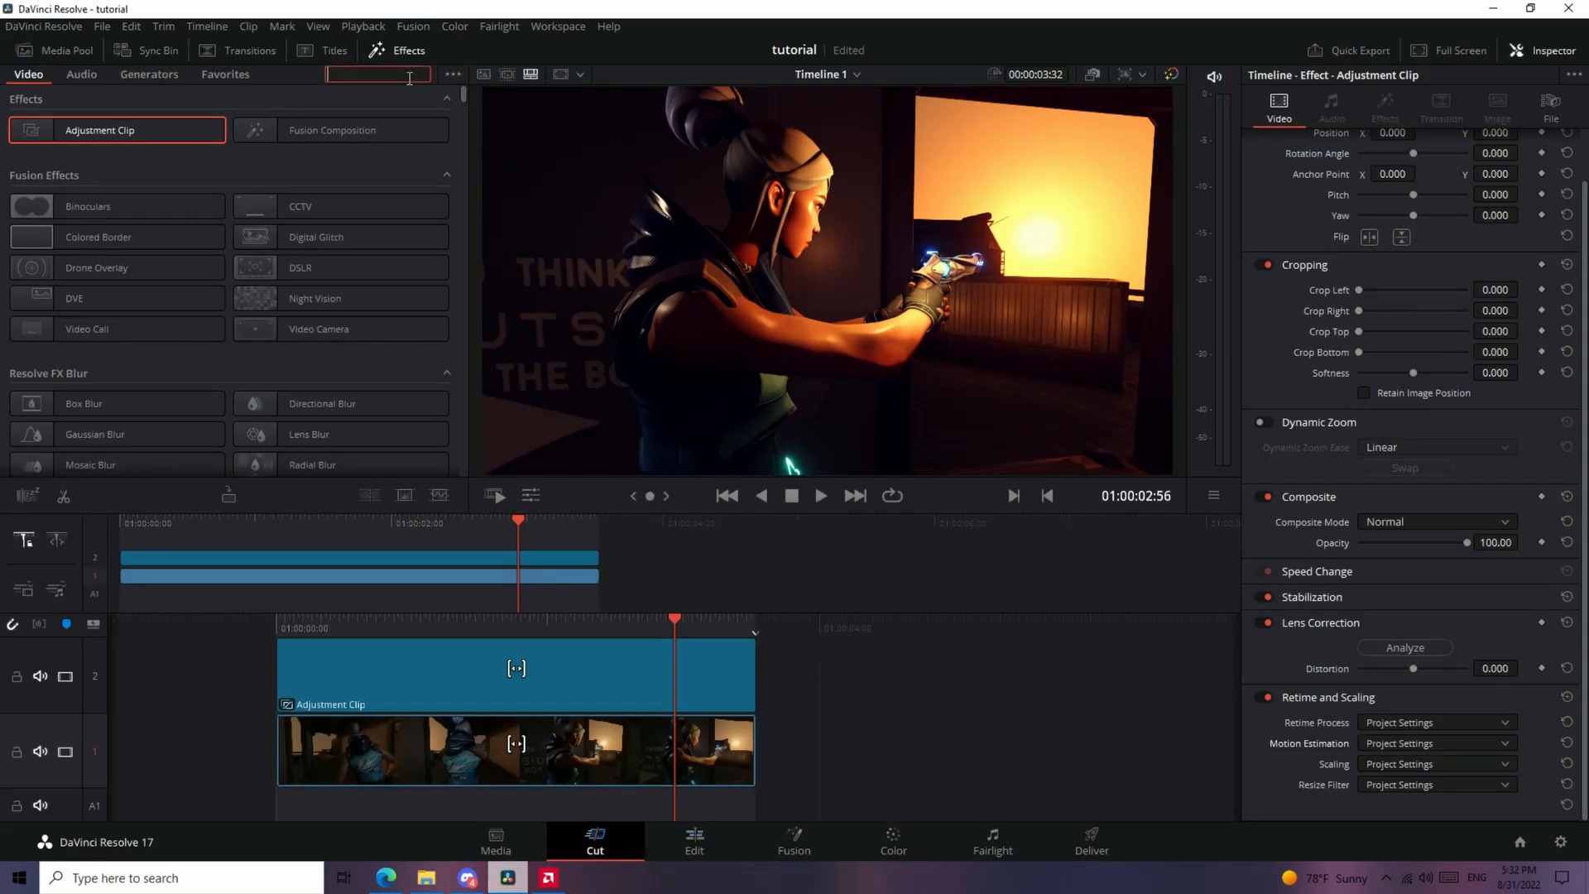
pyautogui.write('light r')
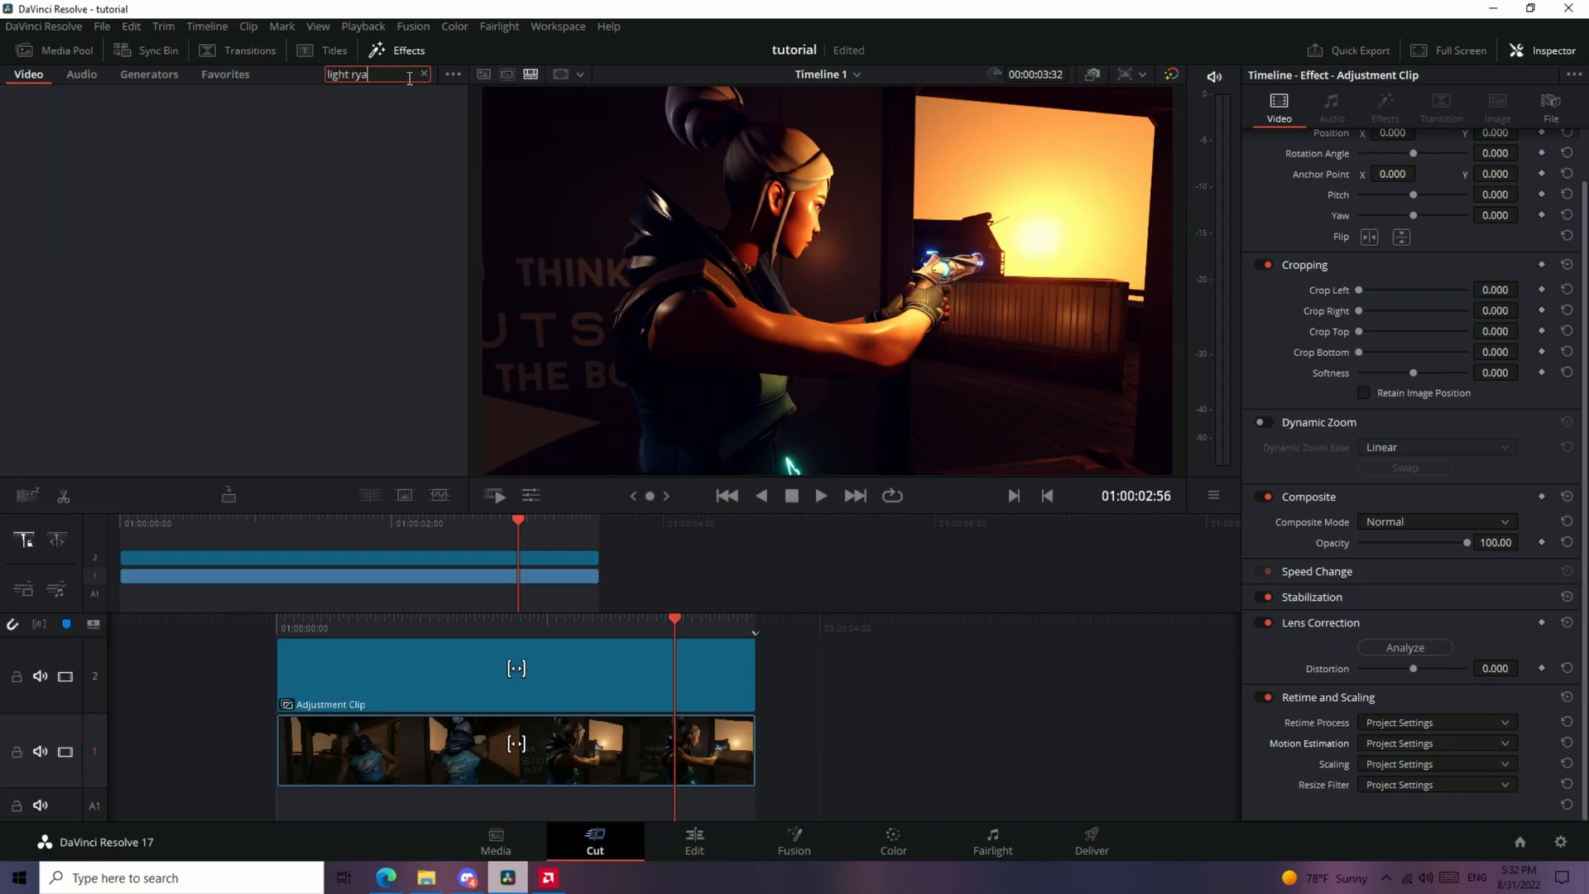
pyautogui.write('ay')
pyautogui.moveTo(216, 130); pyautogui.dragTo(613, 768)
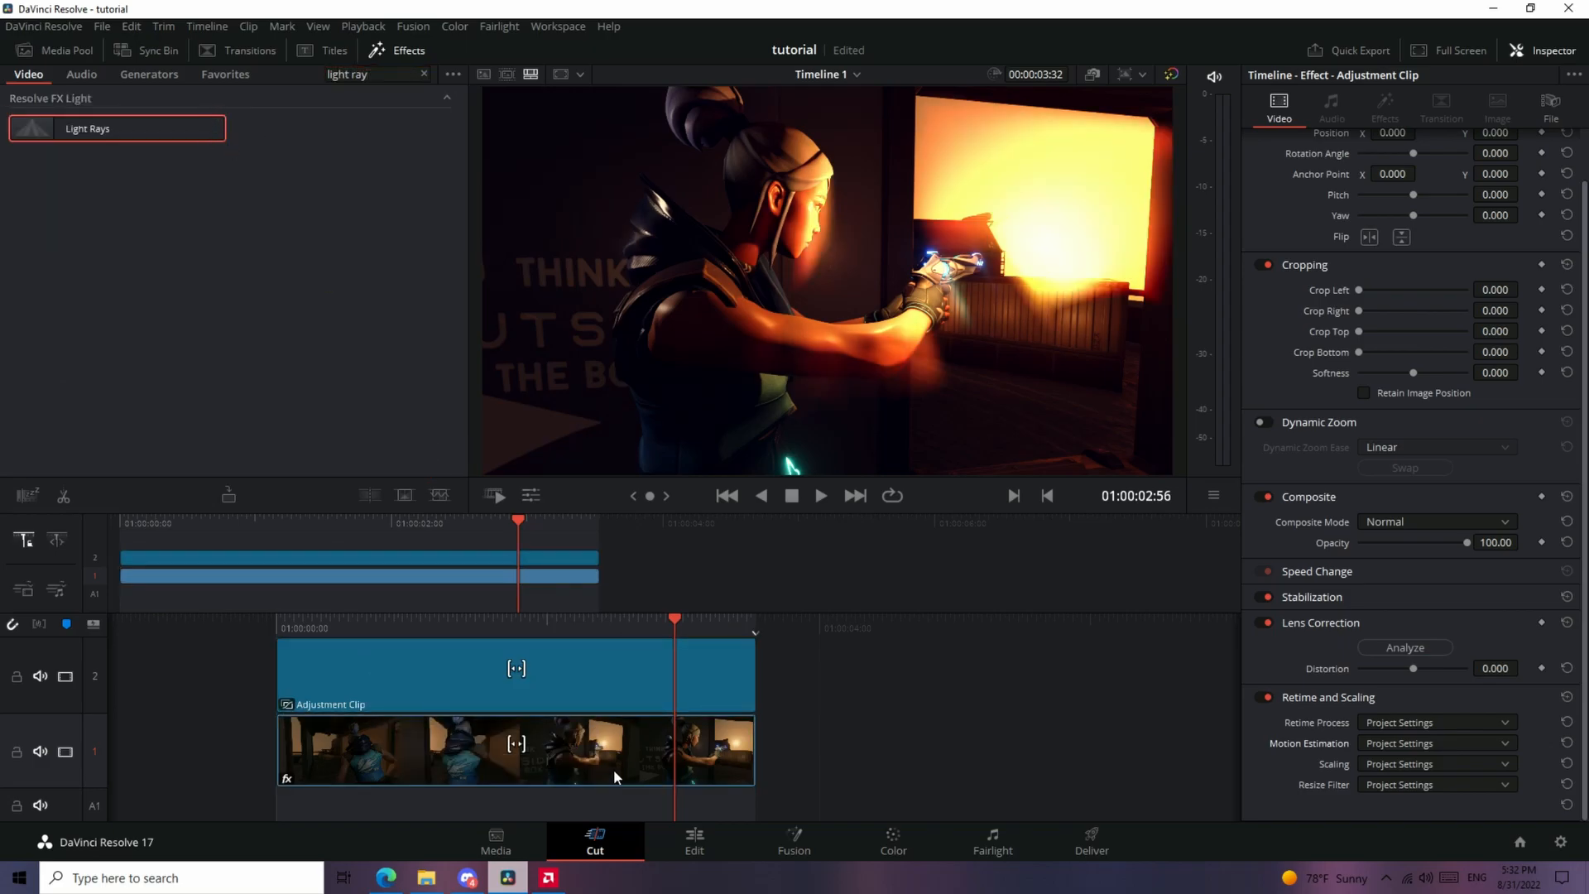
# In the gameplay clip's Light Rays settings, move the ray source position to X 1.100, Y 0.992
pyautogui.click(1380, 98)
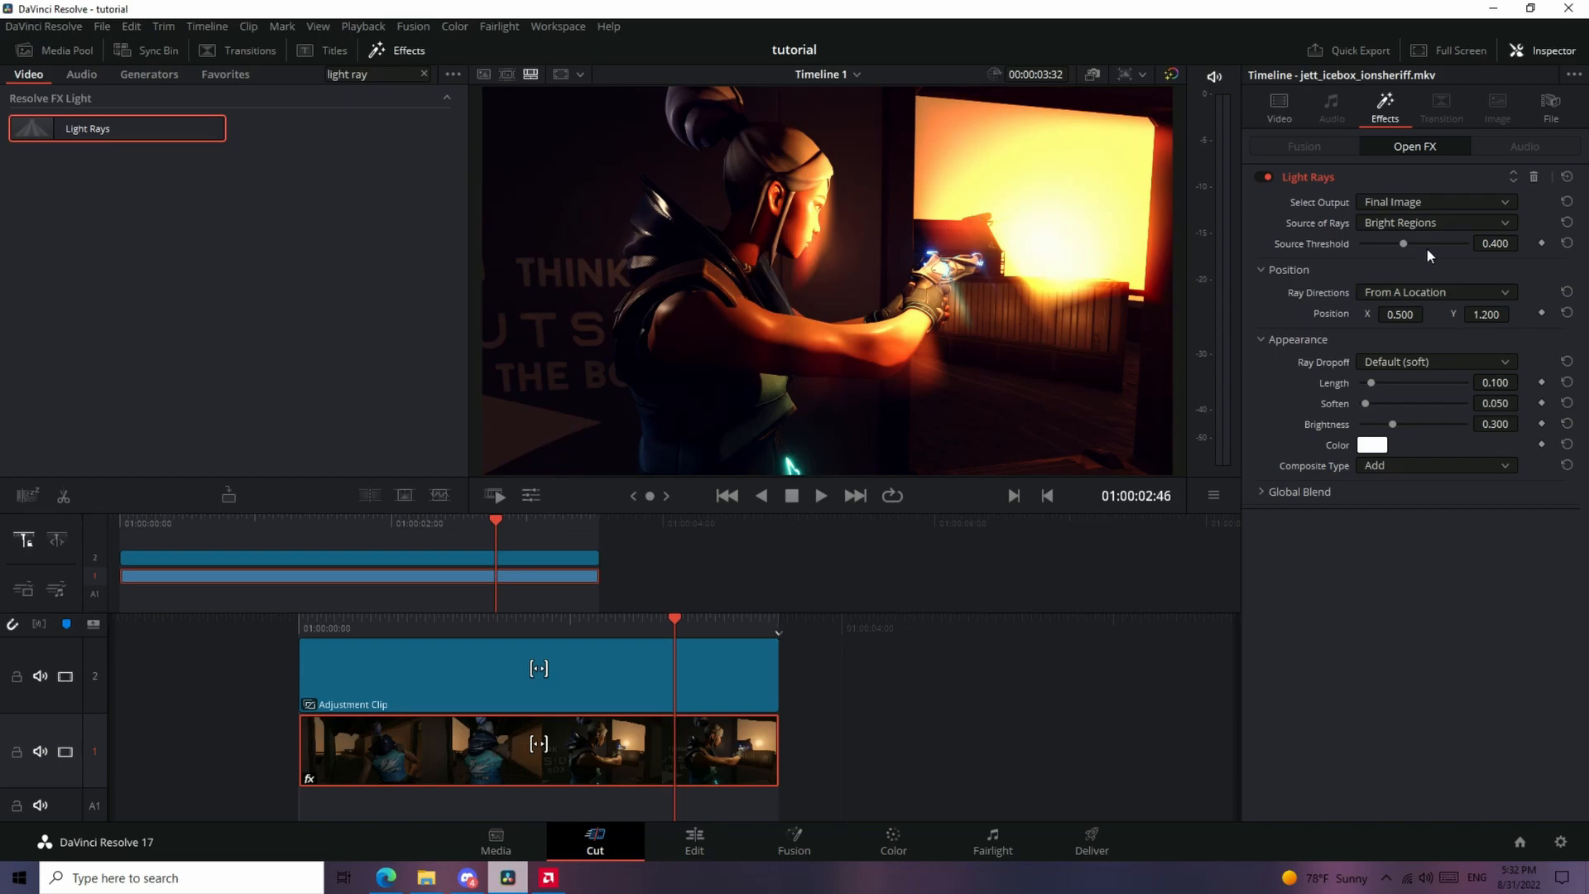
pyautogui.moveTo(1400, 314); pyautogui.dragTo(1548, 314)
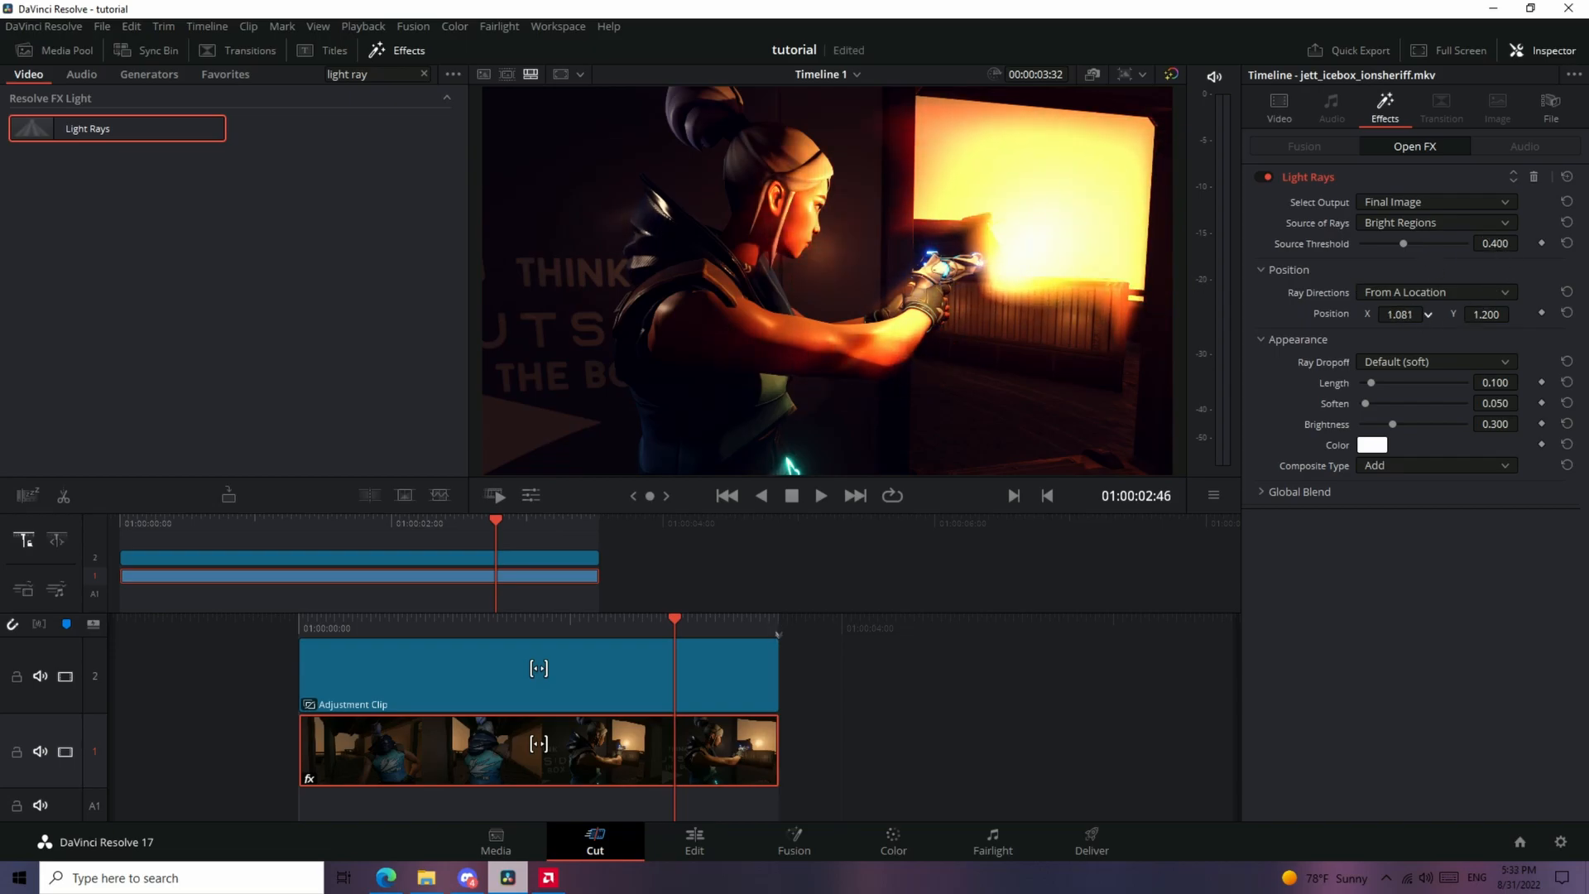
pyautogui.moveTo(1427, 313); pyautogui.dragTo(1514, 313)
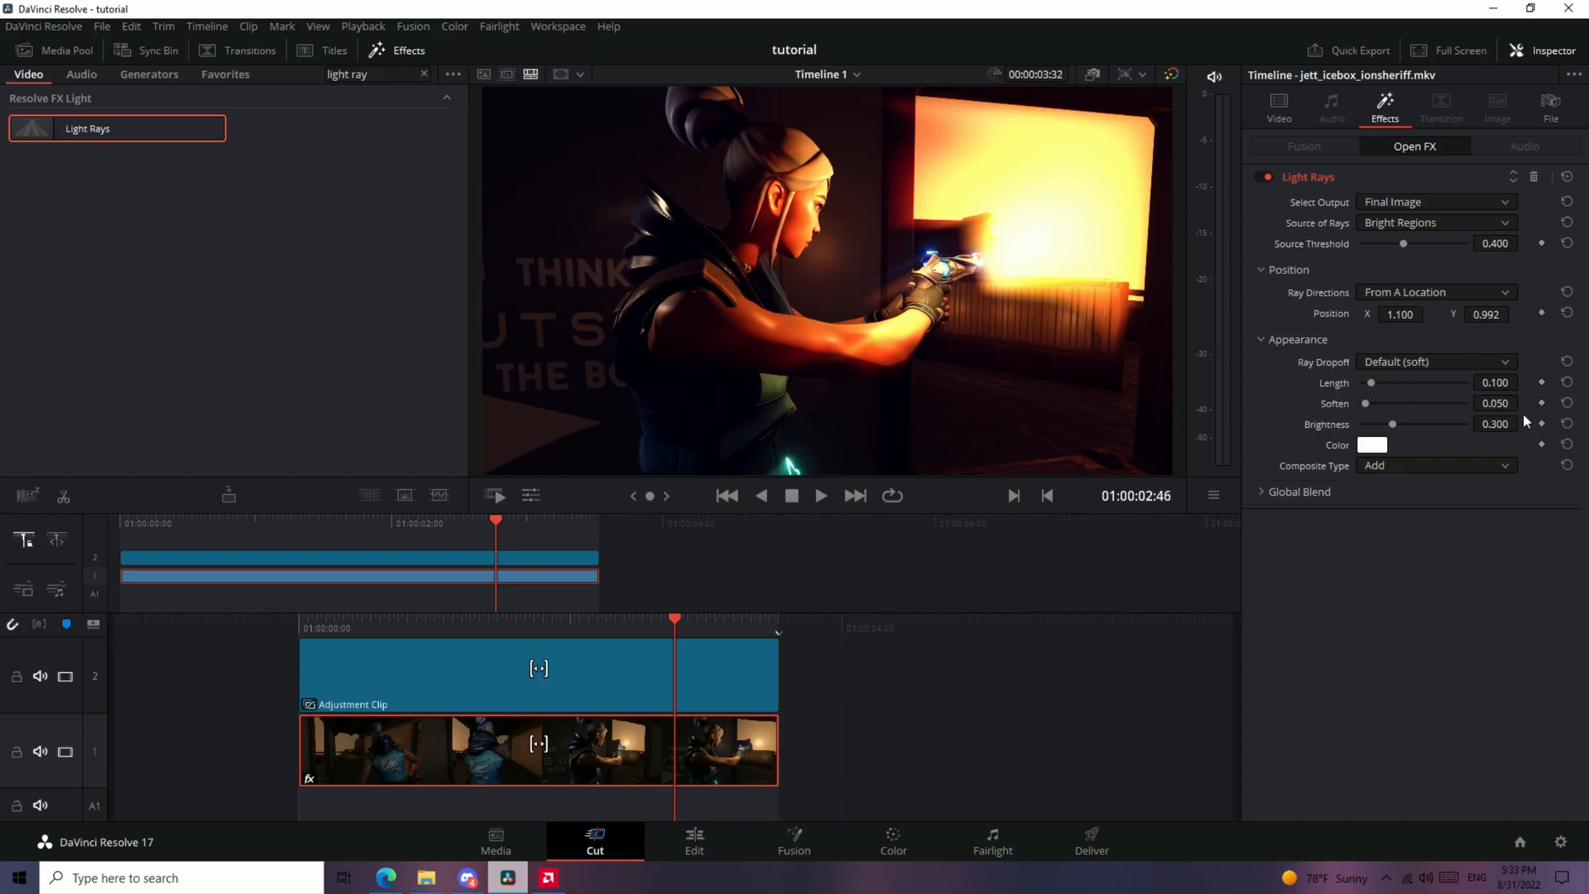
# Set the Light Rays Brightness to 0.115, Length to 0.208 and Source Threshold to 0.433
pyautogui.moveTo(1501, 424); pyautogui.dragTo(1499, 423)
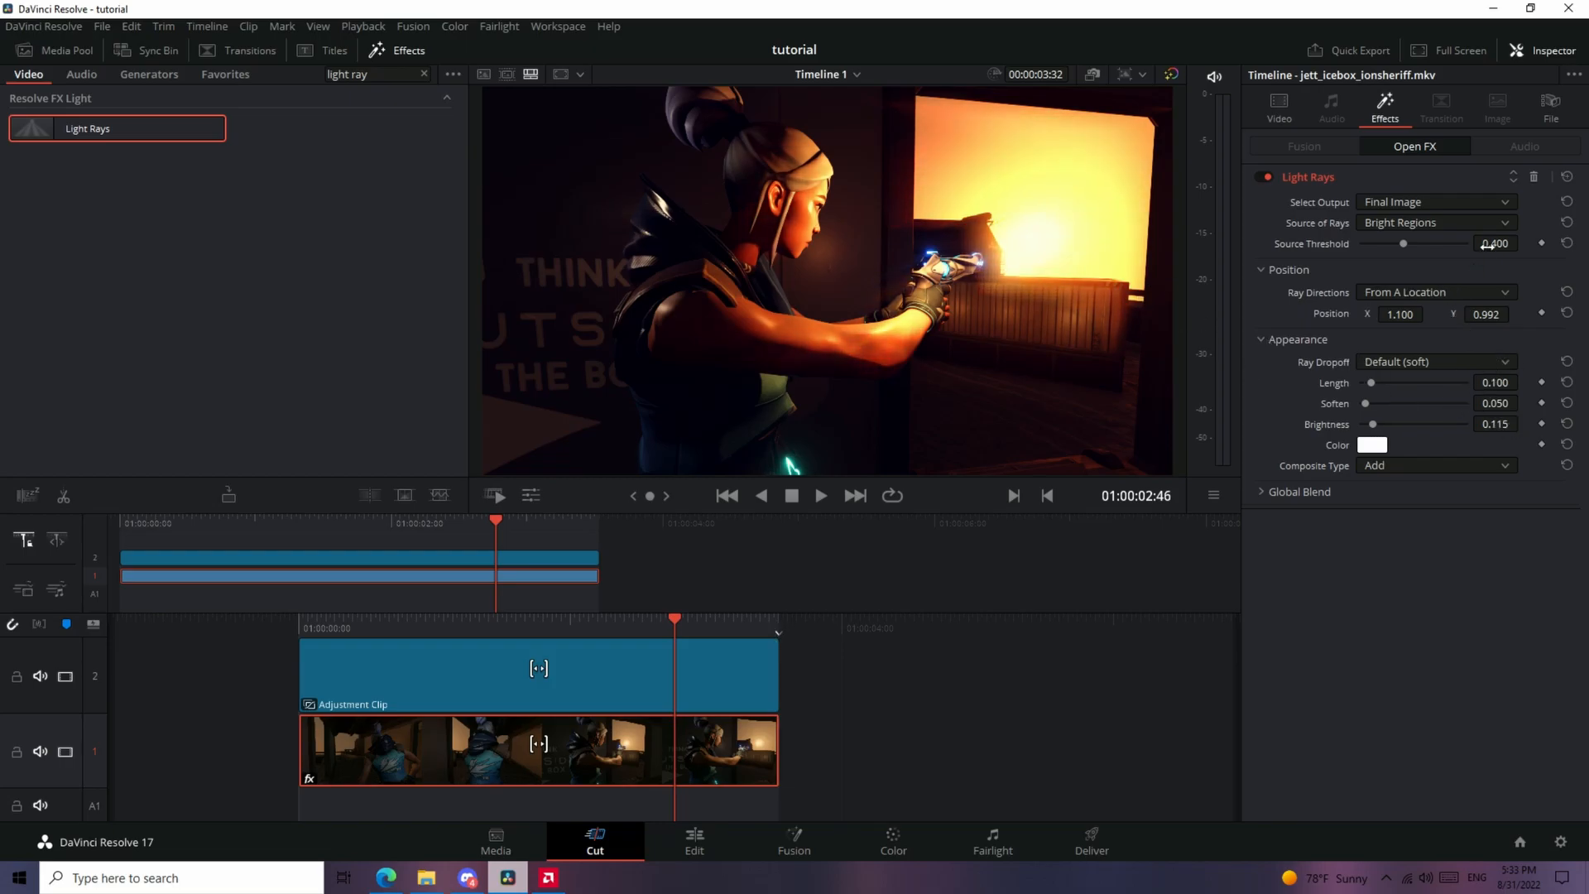
pyautogui.moveTo(1500, 383); pyautogui.dragTo(1524, 382)
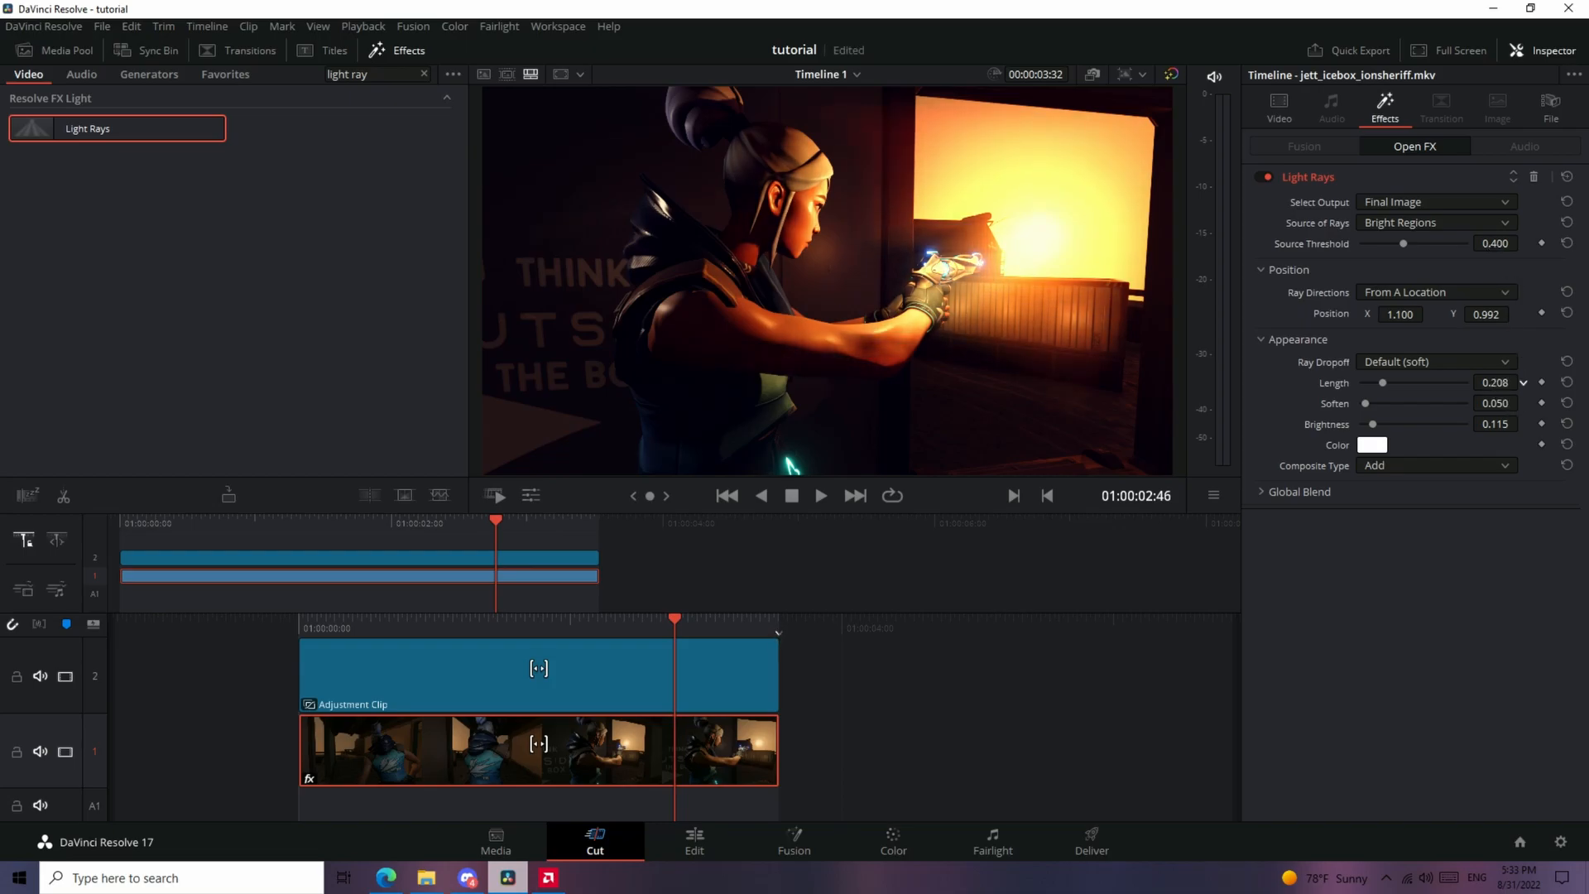
pyautogui.moveTo(1496, 243); pyautogui.dragTo(1536, 242)
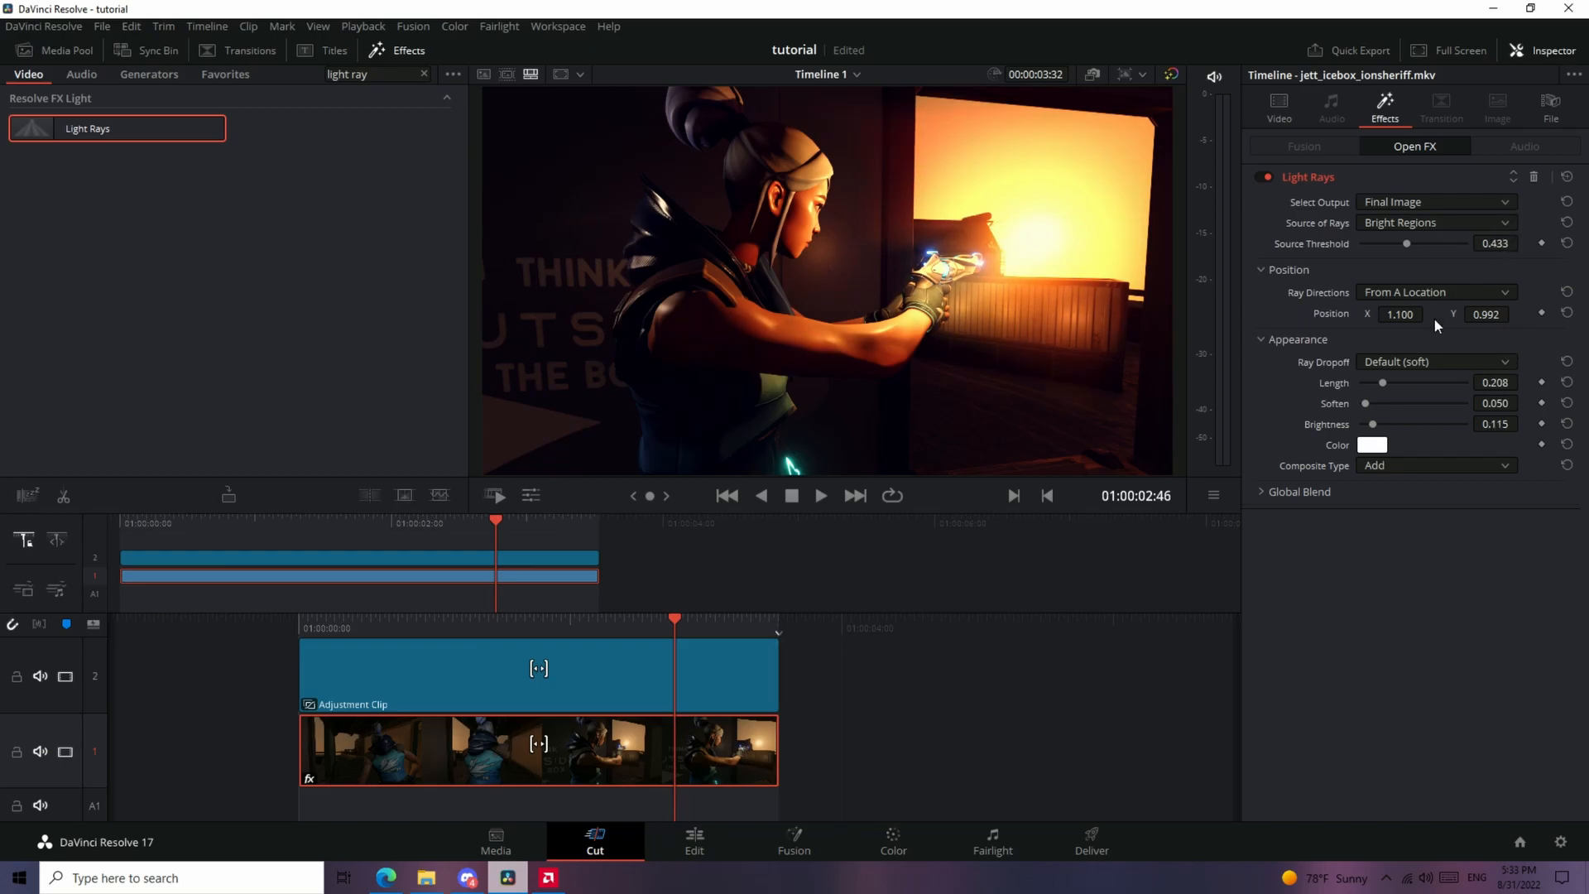